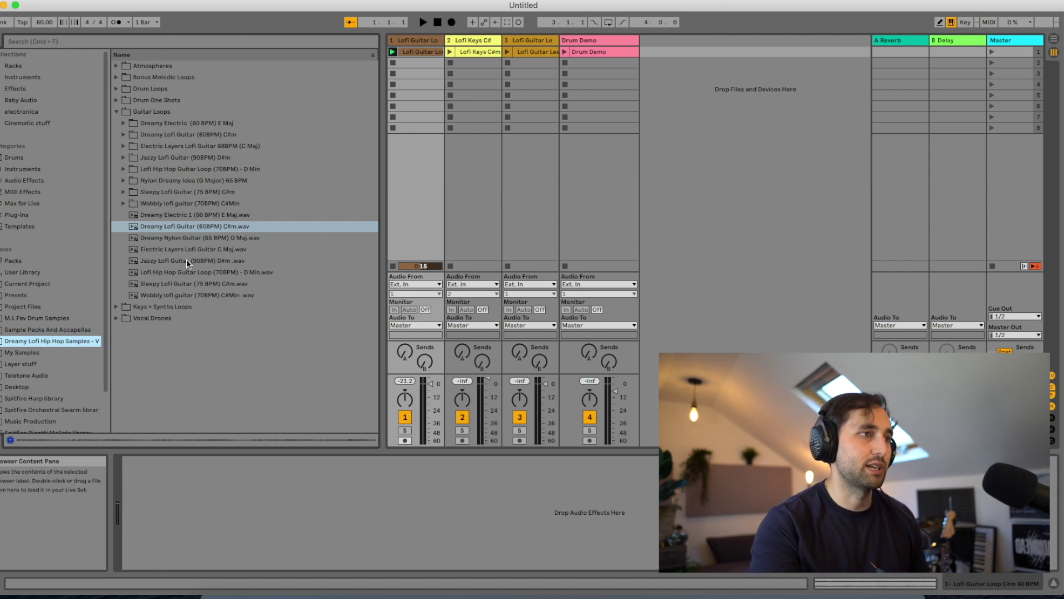
Add the Magic Switch plug-in from the Baby Audio collection to the Lofi Guitar Loop track
{"action": "left_click", "coordinate": [193, 284]}
{"action": "left_click", "coordinate": [173, 228]}
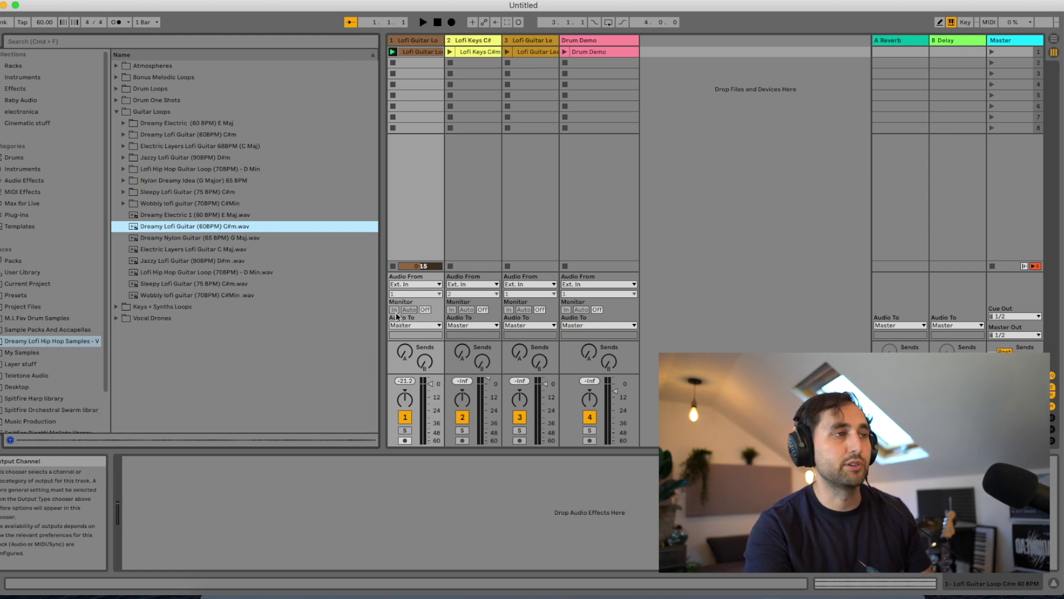
{"action": "left_click", "coordinate": [22, 99]}
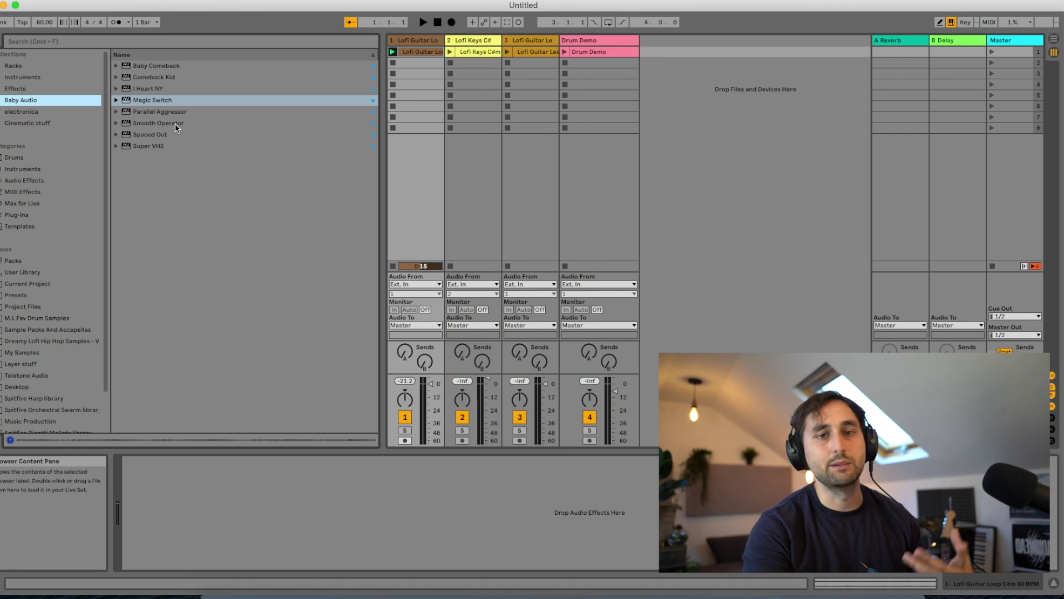
{"action": "double_click", "coordinate": [152, 101]}
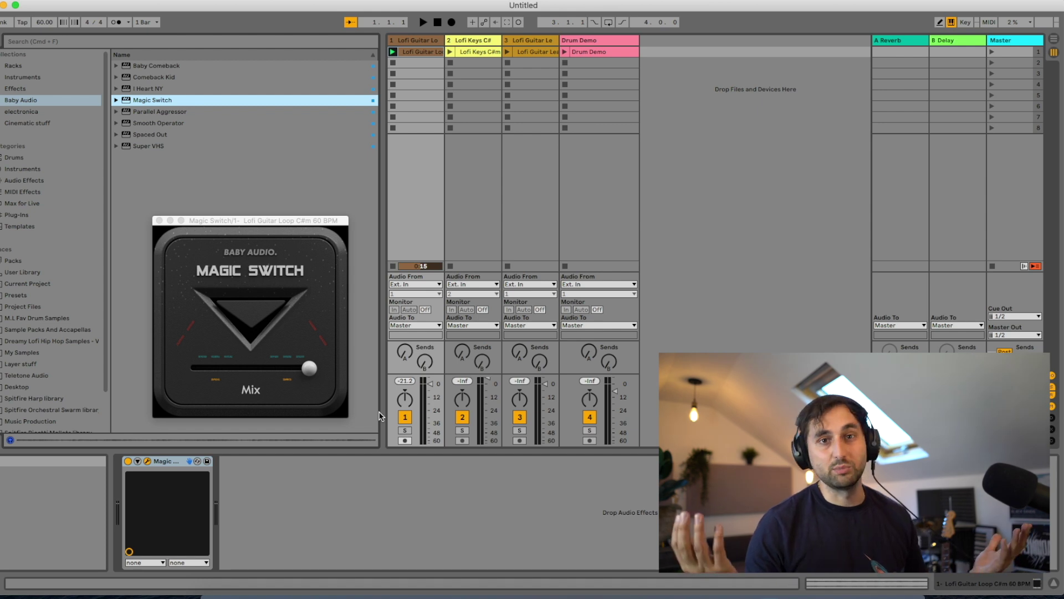
Play the guitar loop and turn on the Magic Switch effect during playback to hear it at full Mix
{"action": "left_click", "coordinate": [263, 342]}
{"action": "key", "text": "space"}
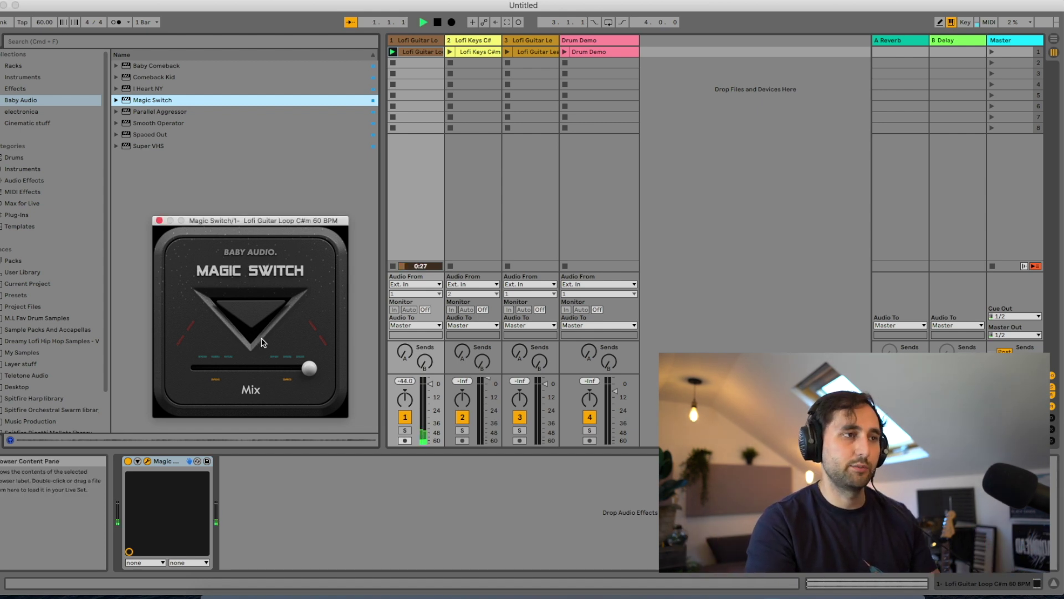
{"action": "left_click", "coordinate": [257, 318]}
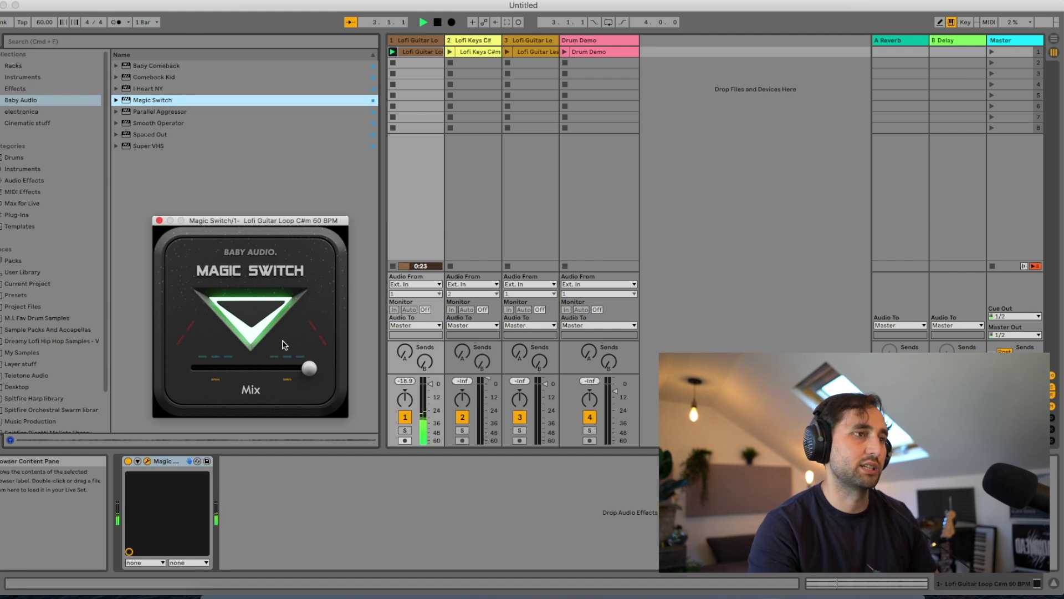
Lower Magic Switch's Mix to about a quarter of its range, with the effect turned off and playback stopped
{"action": "left_click_drag", "start_coordinate": [308, 374], "coordinate": [223, 377]}
{"action": "left_click", "coordinate": [248, 327]}
{"action": "key", "text": "space"}
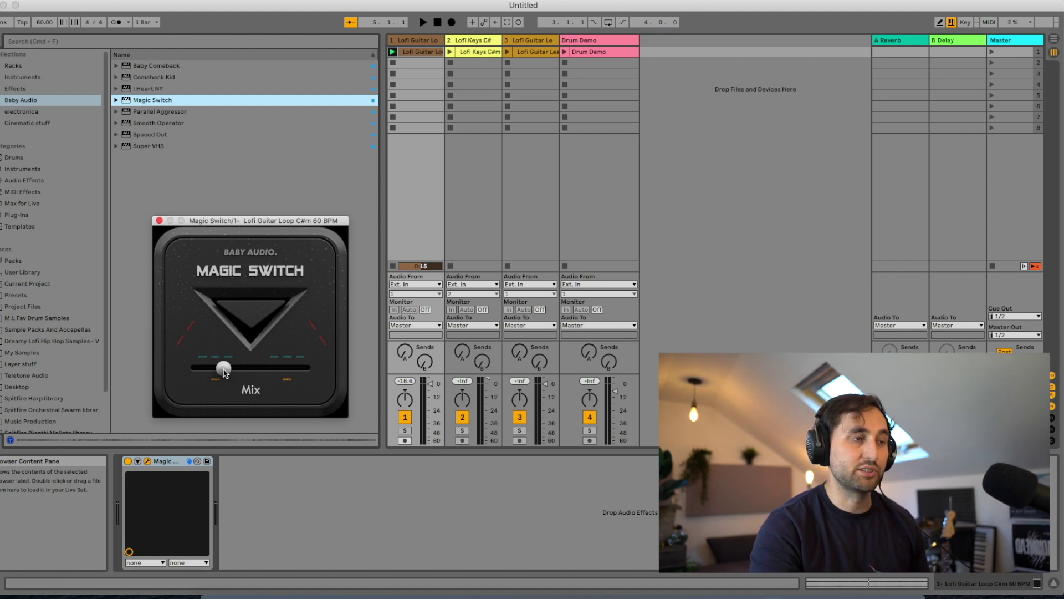
{"action": "mouse_move", "coordinate": [226, 373]}
{"action": "left_mouse_down"}
{"action": "mouse_move", "coordinate": [188, 376]}
{"action": "mouse_move", "coordinate": [224, 382]}
{"action": "left_mouse_up"}
Play the guitar loop and compare its dry sound with Magic Switch engaged at the reduced Mix
{"action": "key", "text": "space"}
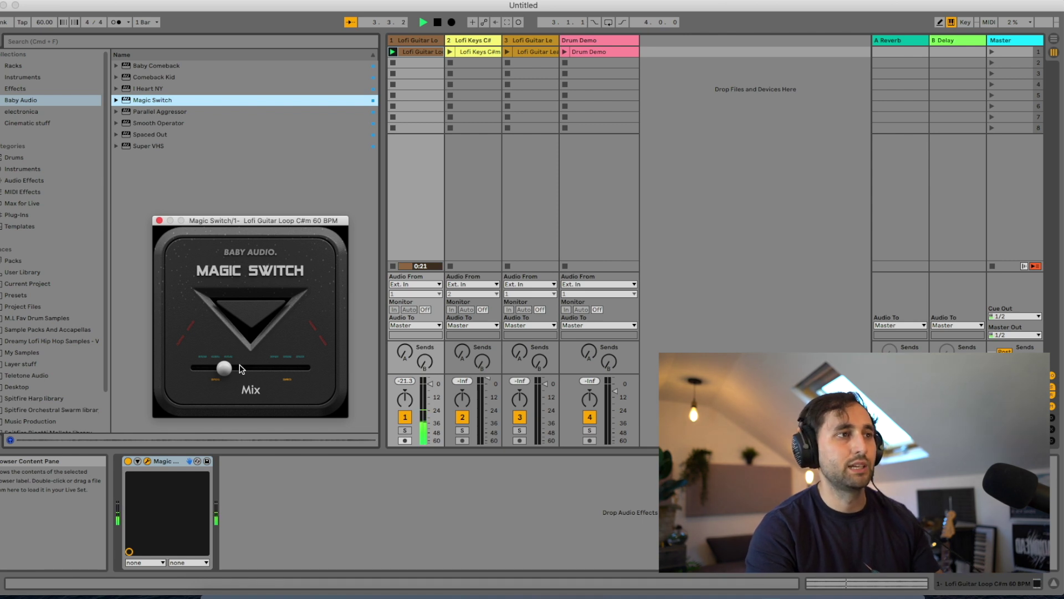
{"action": "key", "text": "space"}
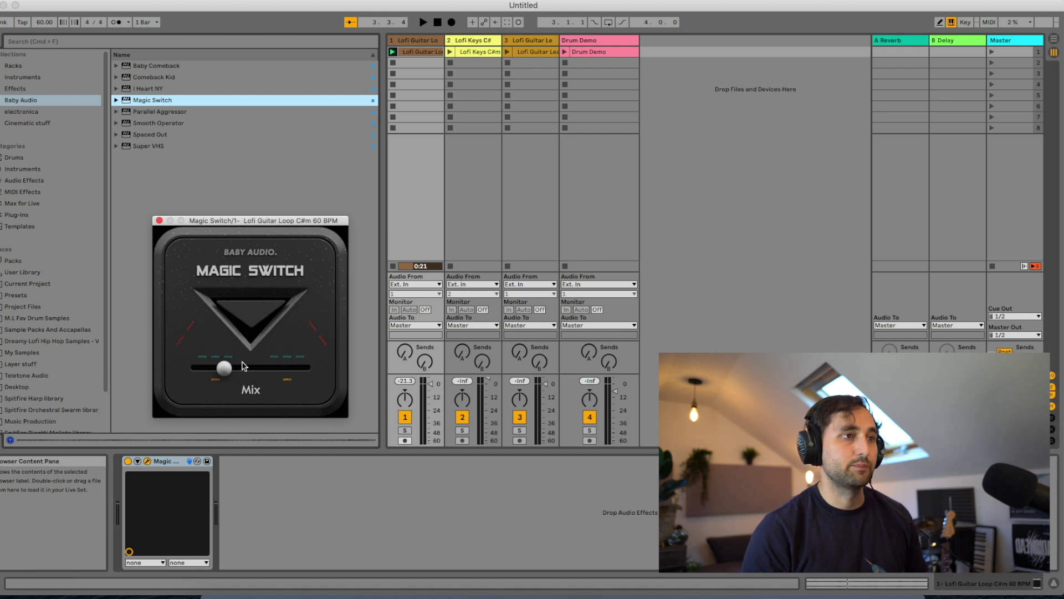
{"action": "key", "text": "space"}
{"action": "left_click", "coordinate": [258, 310]}
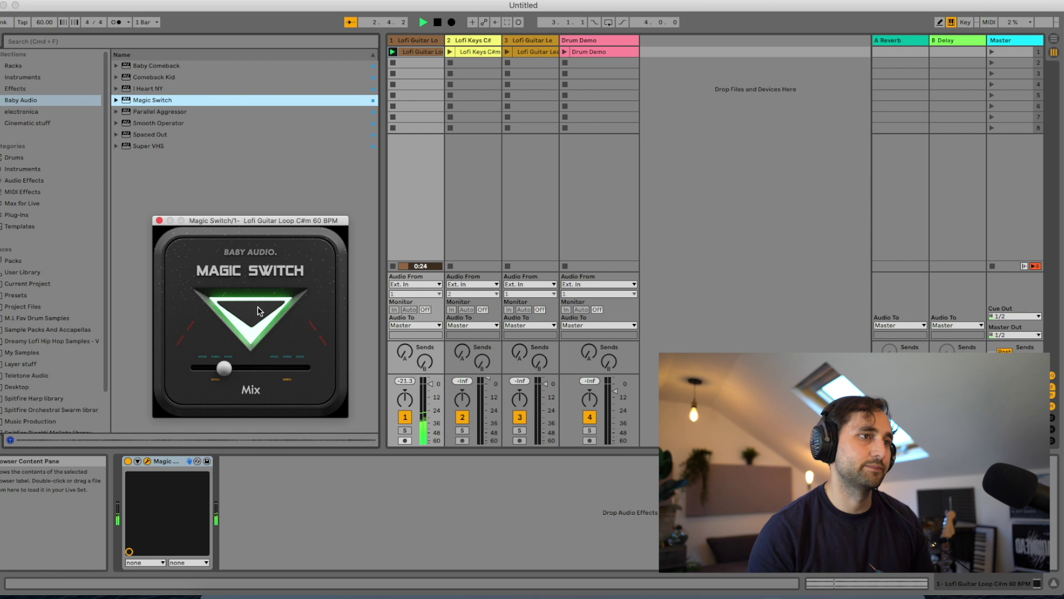
{"action": "left_click", "coordinate": [257, 311]}
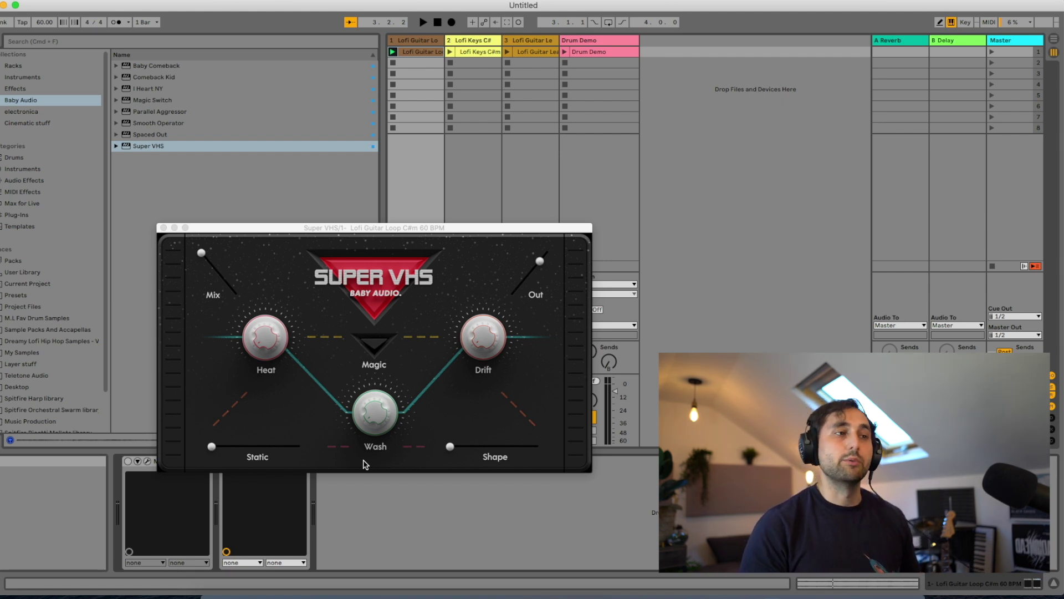
Play the guitar loop and audition Super VHS's Magic effect on and off
{"action": "left_click", "coordinate": [387, 348]}
{"action": "key", "text": "space"}
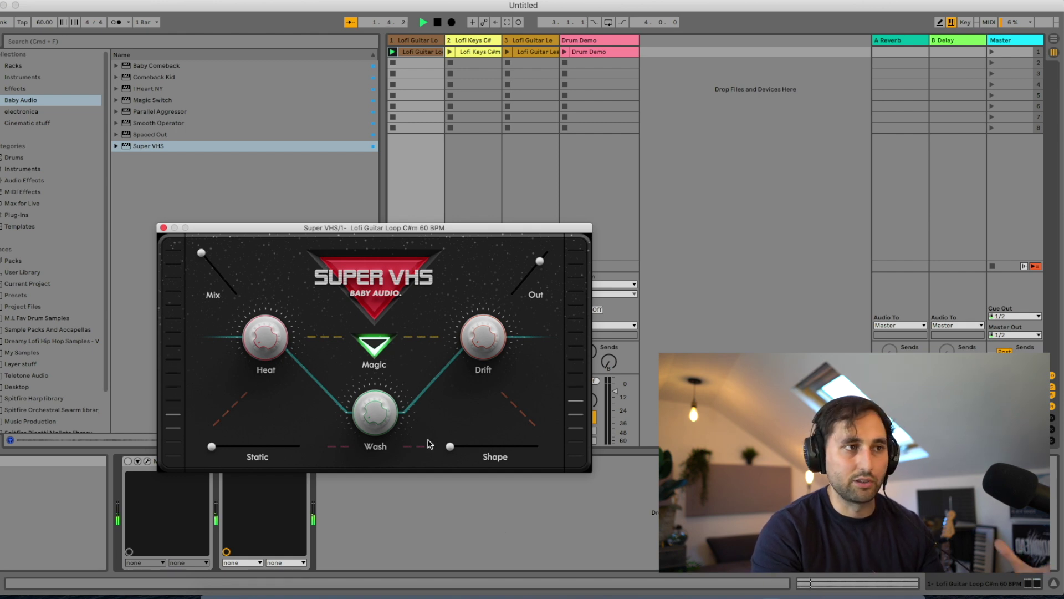
{"action": "left_click", "coordinate": [376, 346]}
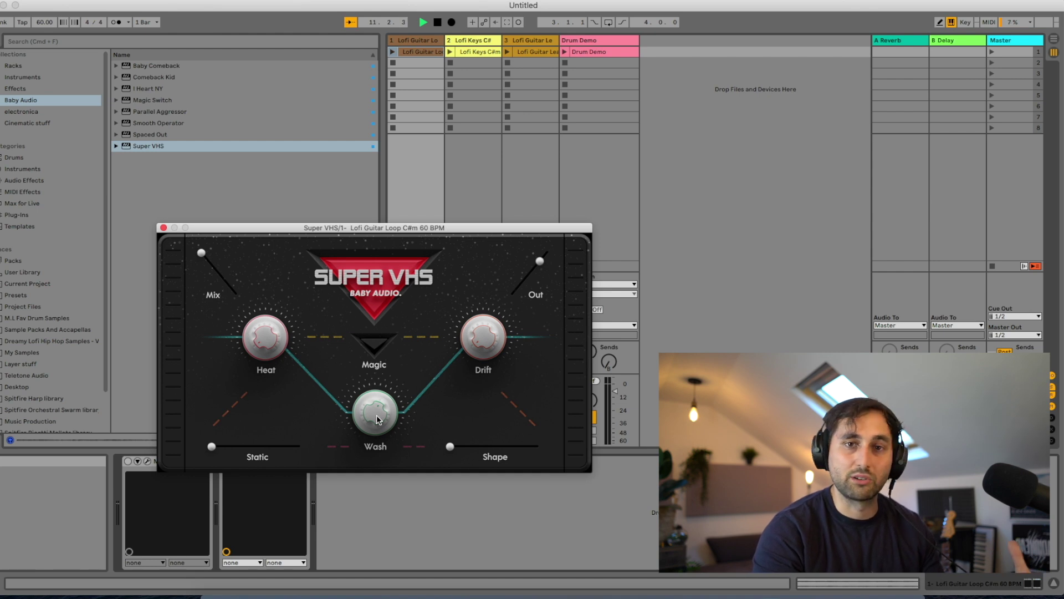
Relaunch the guitar clip, lower Super VHS's Mix and Out sliders slightly while it plays, and stop playback
{"action": "left_click", "coordinate": [393, 51]}
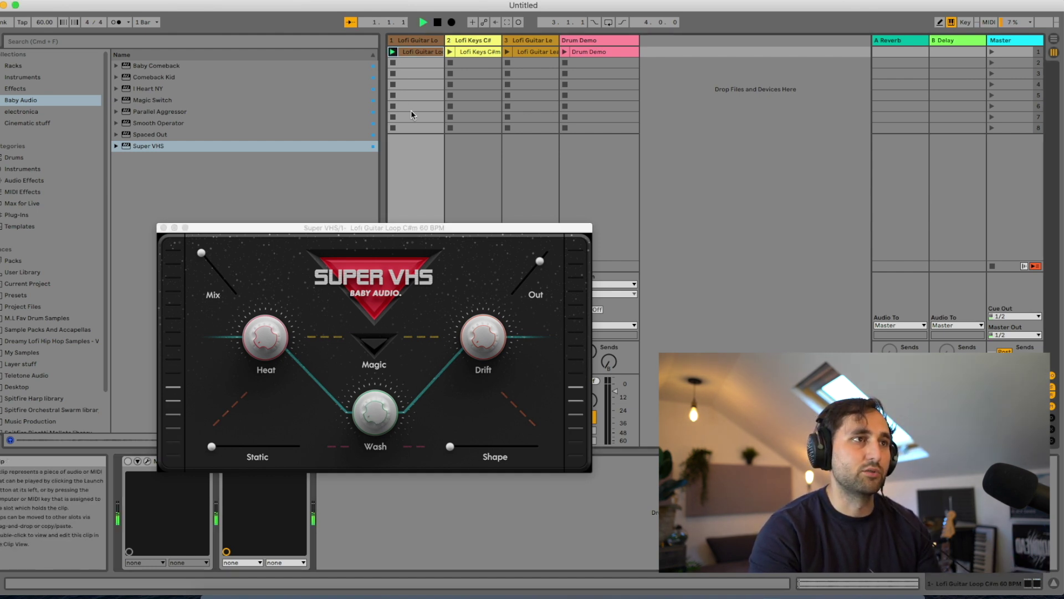
{"action": "left_click", "coordinate": [484, 348]}
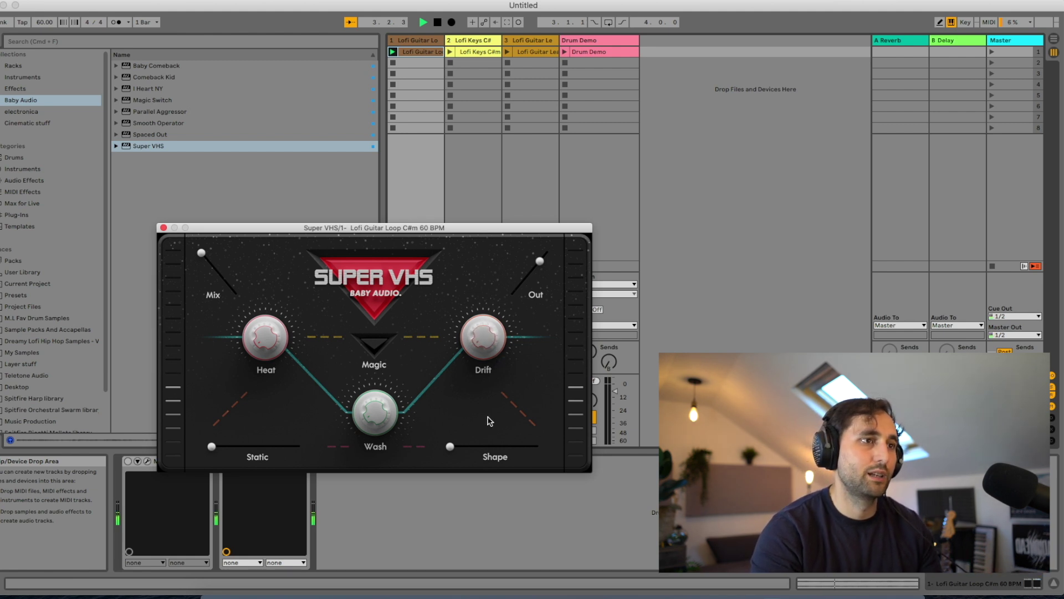
{"action": "mouse_move", "coordinate": [459, 453]}
{"action": "left_mouse_down"}
{"action": "mouse_move", "coordinate": [489, 459]}
{"action": "mouse_move", "coordinate": [449, 456]}
{"action": "left_mouse_up"}
{"action": "mouse_move", "coordinate": [211, 447]}
{"action": "left_mouse_down"}
{"action": "mouse_move", "coordinate": [237, 450]}
{"action": "mouse_move", "coordinate": [210, 450]}
{"action": "left_mouse_up"}
{"action": "mouse_move", "coordinate": [201, 254]}
{"action": "left_mouse_down"}
{"action": "mouse_move", "coordinate": [230, 300]}
{"action": "mouse_move", "coordinate": [201, 254]}
{"action": "left_mouse_up"}
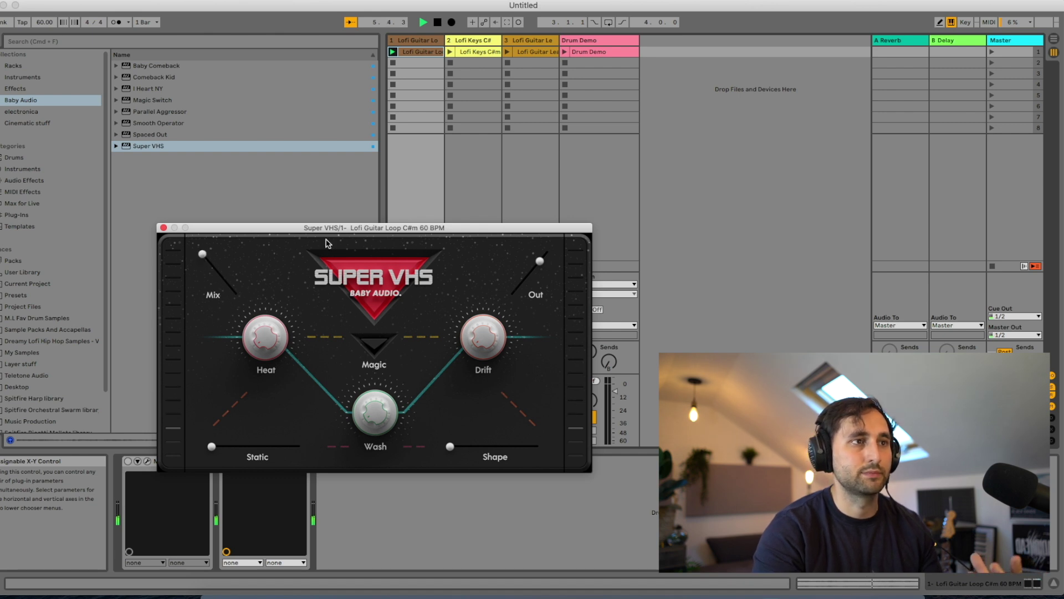
{"action": "mouse_move", "coordinate": [539, 260]}
{"action": "left_mouse_down"}
{"action": "mouse_move", "coordinate": [536, 275]}
{"action": "mouse_move", "coordinate": [541, 265]}
{"action": "left_mouse_up"}
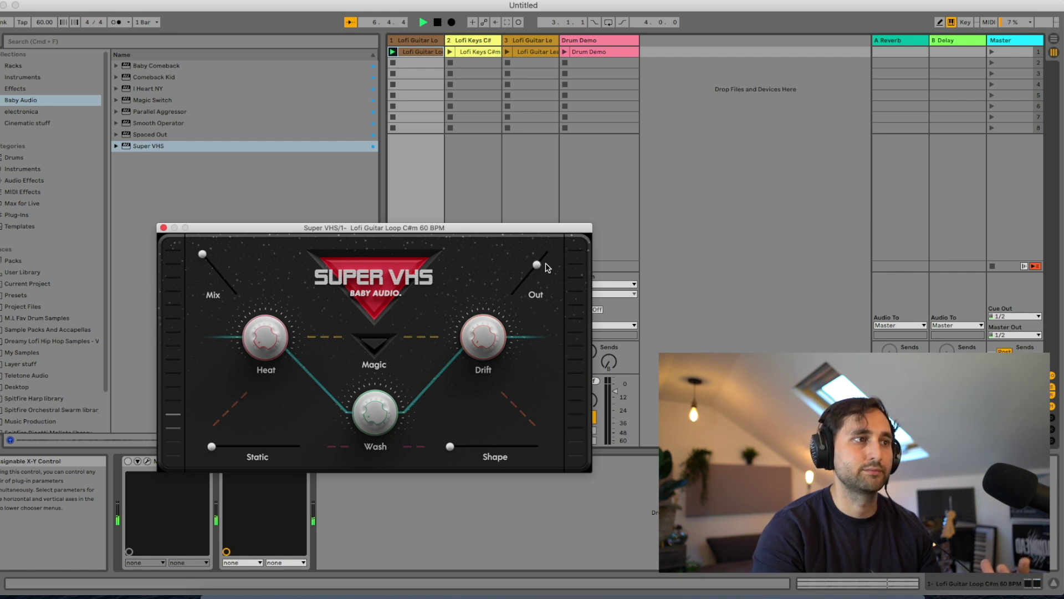
{"action": "key", "text": "space"}
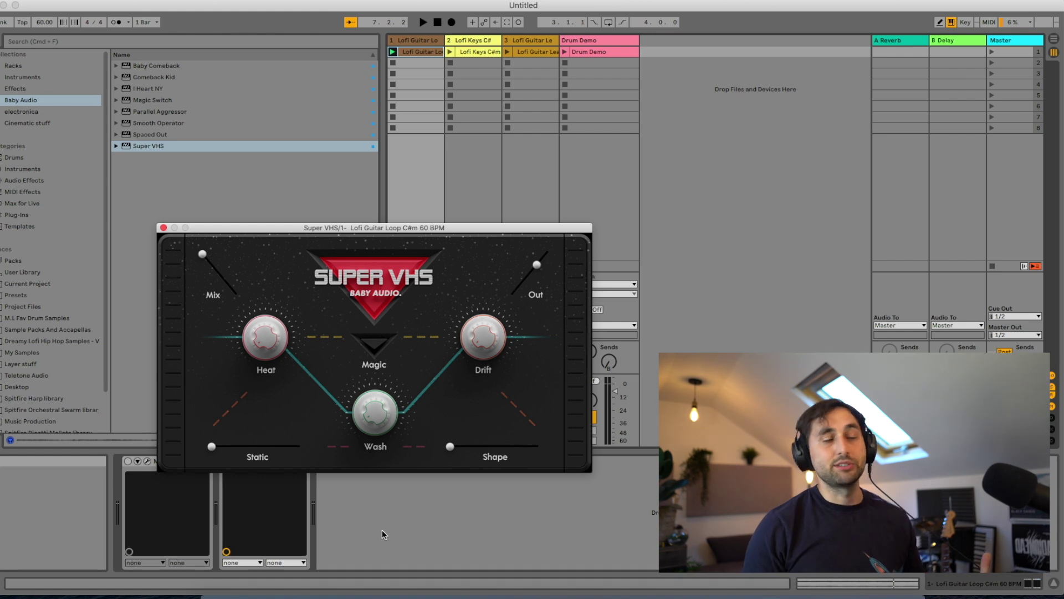
Play the guitar loop and re-enable the Magic Switch device, moving the Super VHS window clear of the device chain
{"action": "key", "text": "space"}
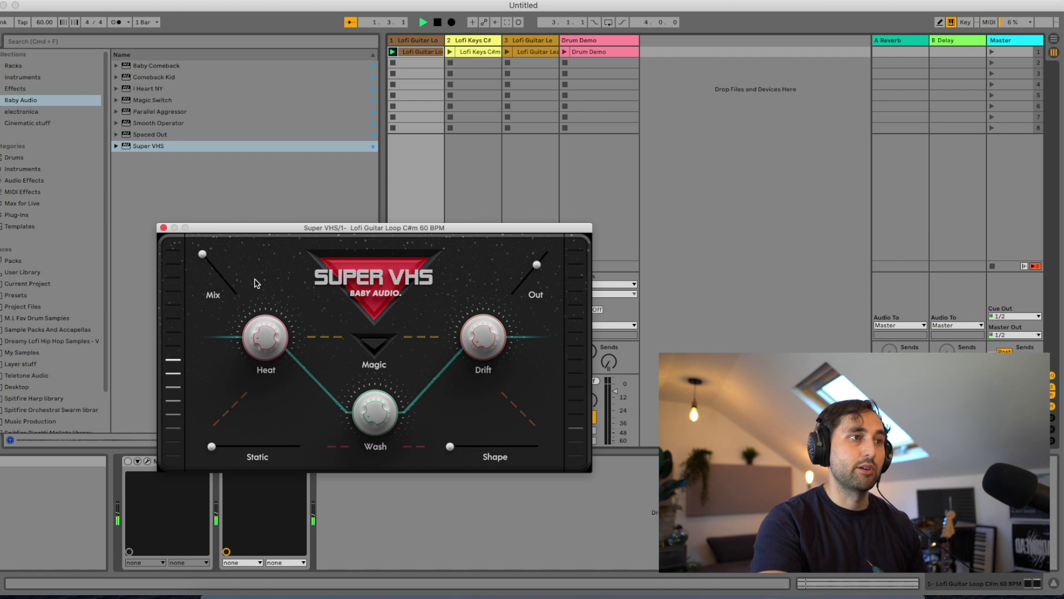
{"action": "left_click_drag", "start_coordinate": [260, 231], "coordinate": [314, 208]}
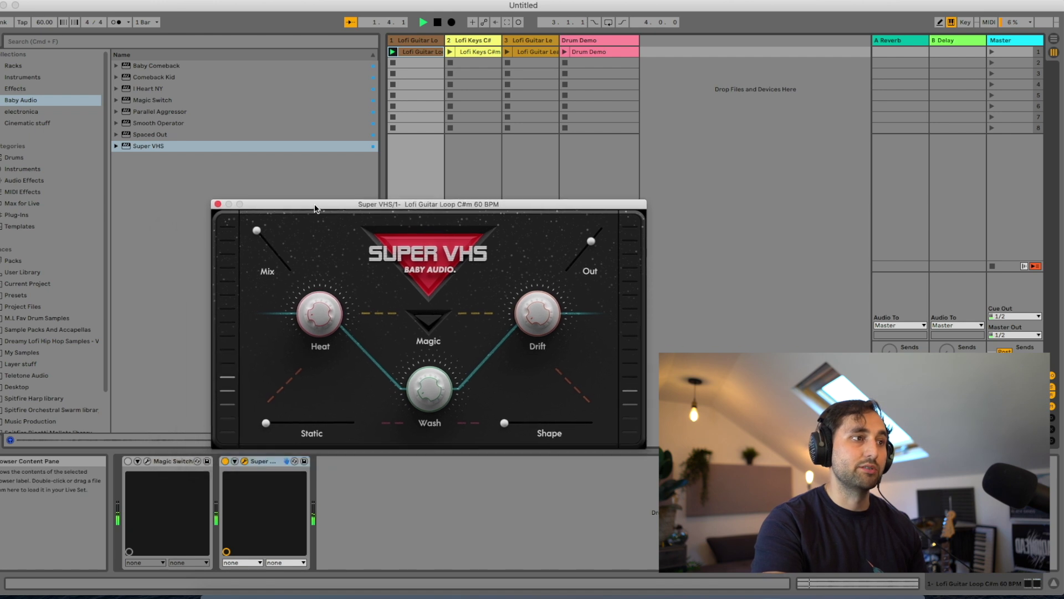
{"action": "left_click", "coordinate": [128, 460]}
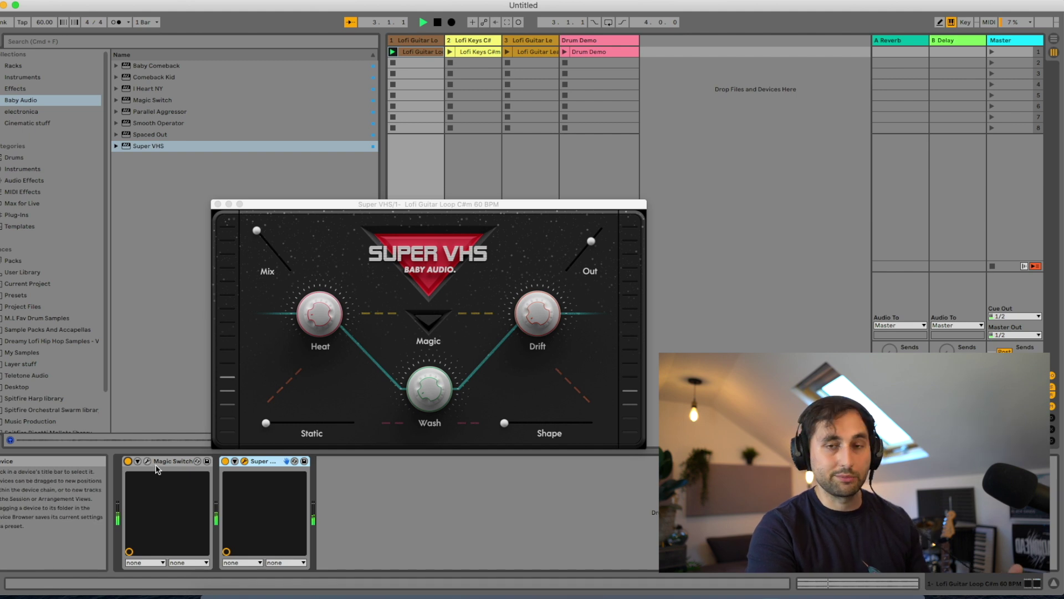
Audition Super VHS's Magic effect on and off on top of Magic Switch, and stop playback
{"action": "left_click", "coordinate": [323, 330]}
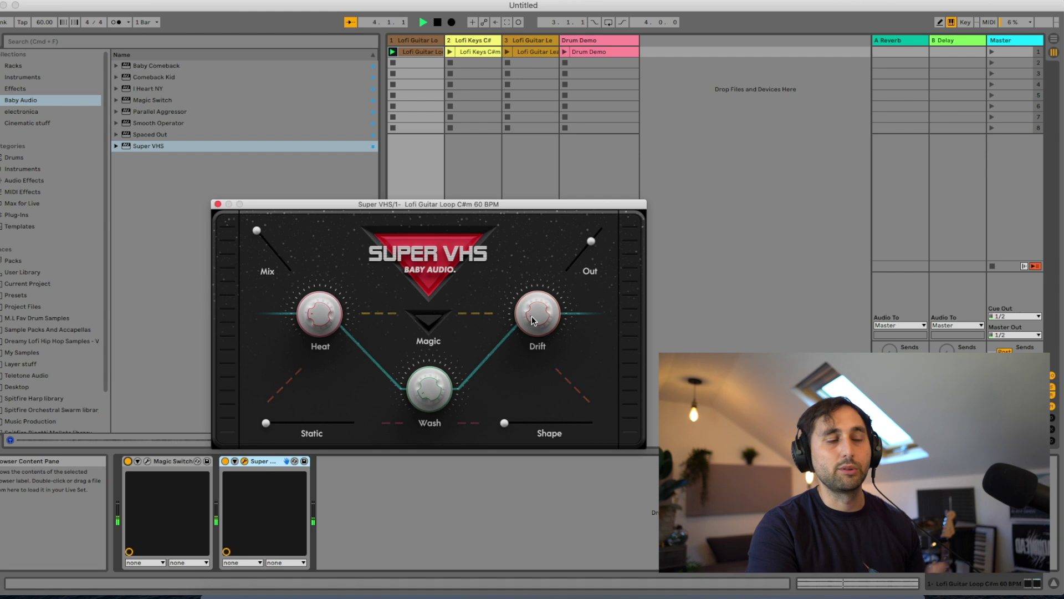
{"action": "left_click", "coordinate": [426, 324]}
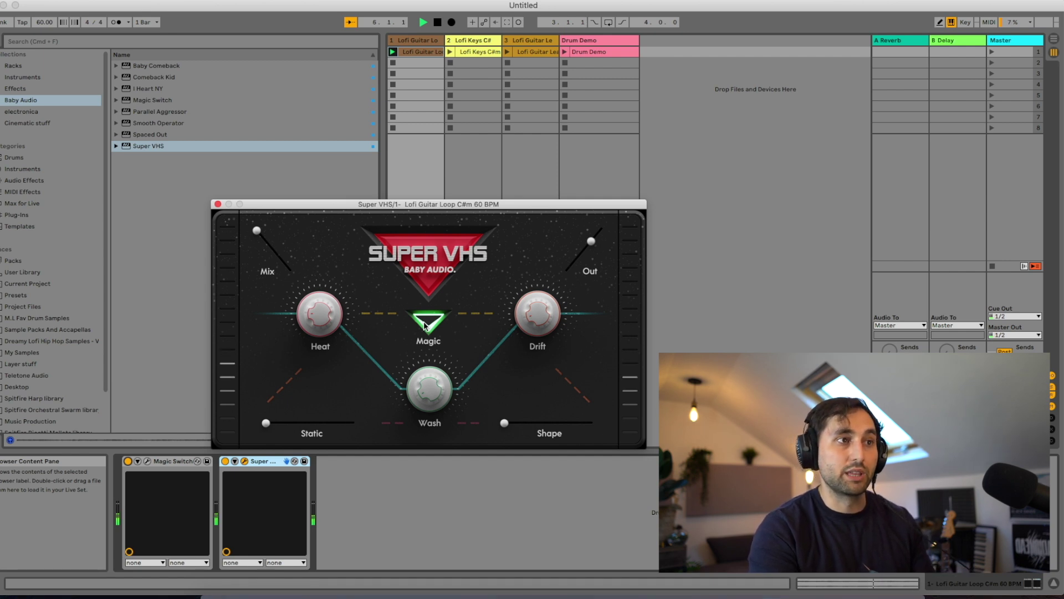
{"action": "left_click", "coordinate": [425, 325]}
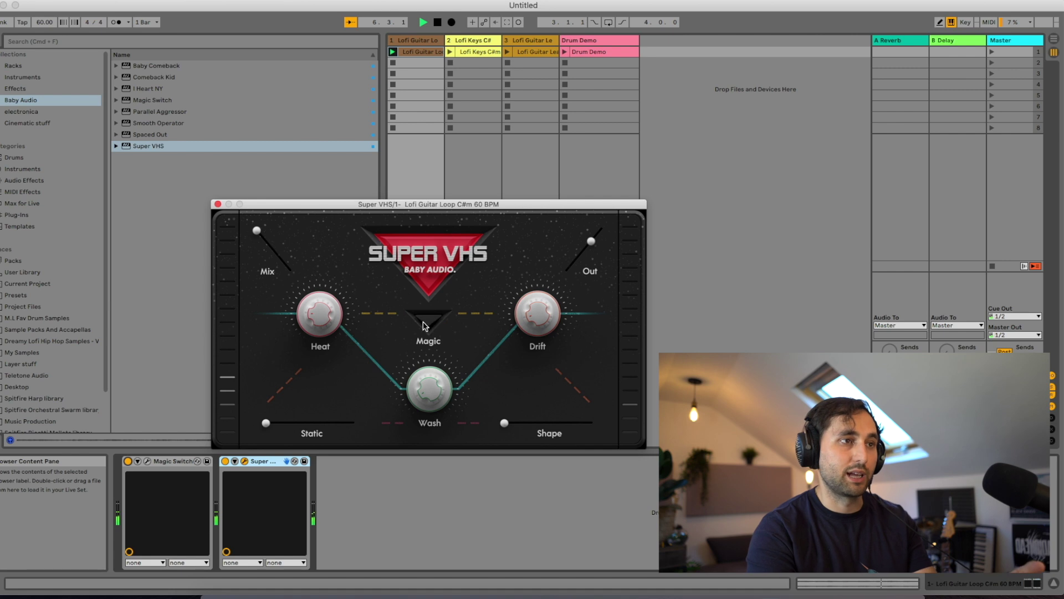
{"action": "key", "text": "space"}
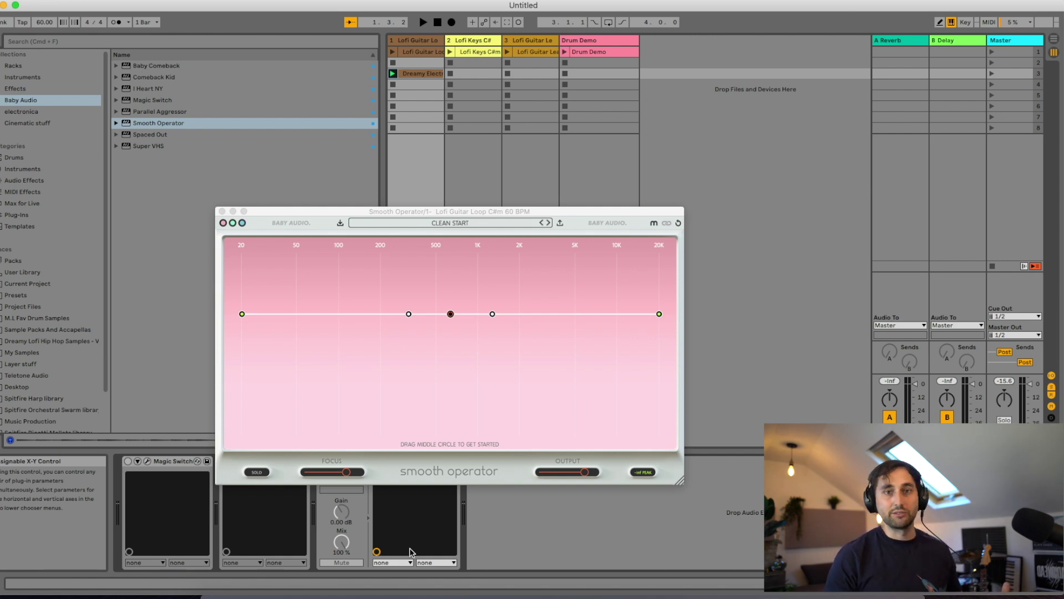
Lower Smooth Operator's overall threshold with the curve's middle node while the Dreamy Electric clip plays
{"action": "left_click_drag", "start_coordinate": [295, 225], "coordinate": [384, 166]}
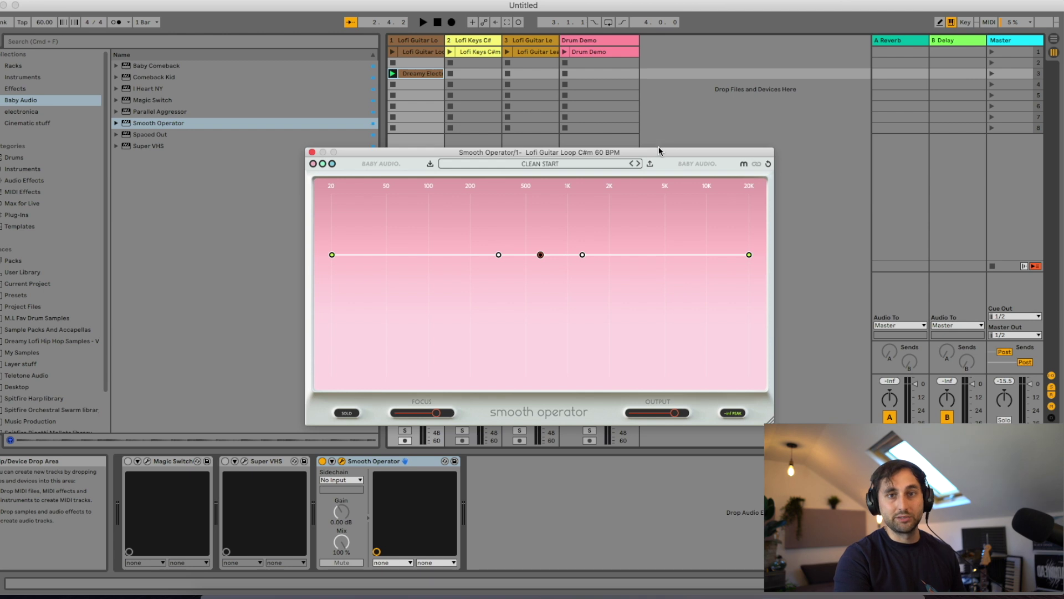
{"action": "key", "text": "space"}
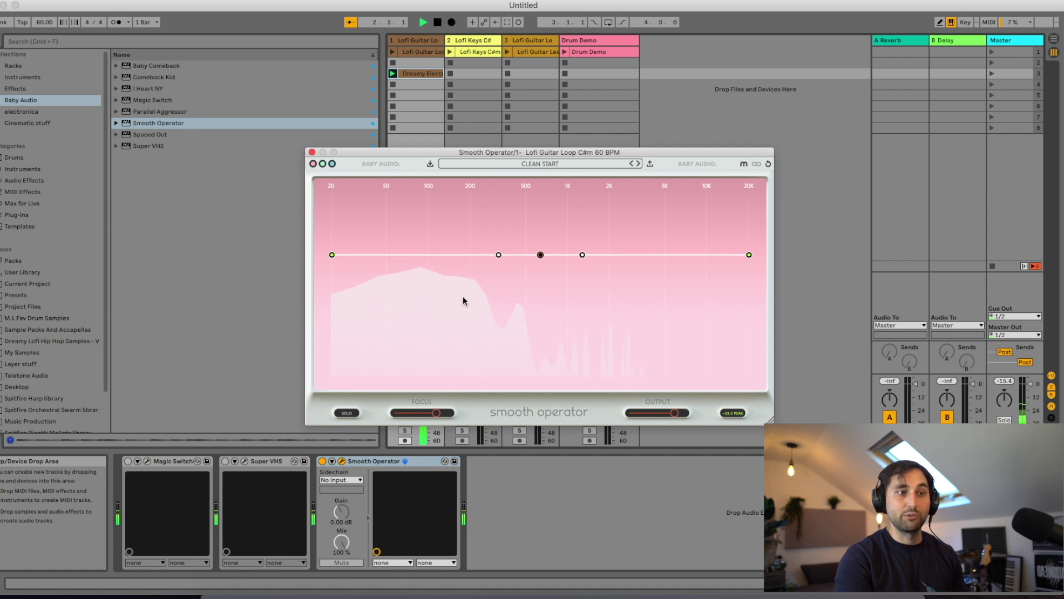
{"action": "mouse_move", "coordinate": [541, 255]}
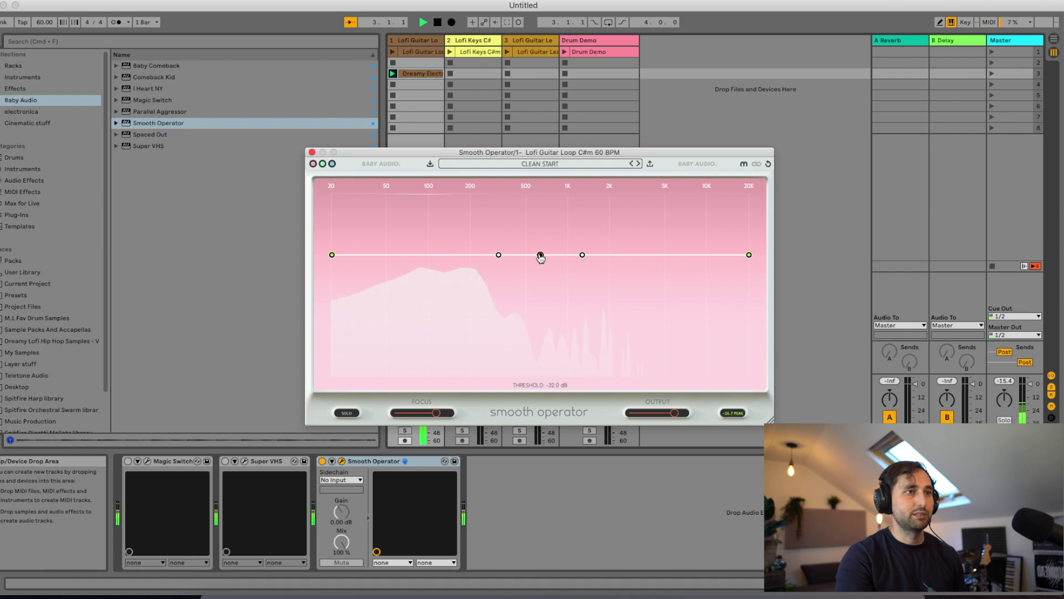
{"action": "left_click_drag", "start_coordinate": [541, 256], "coordinate": [542, 298]}
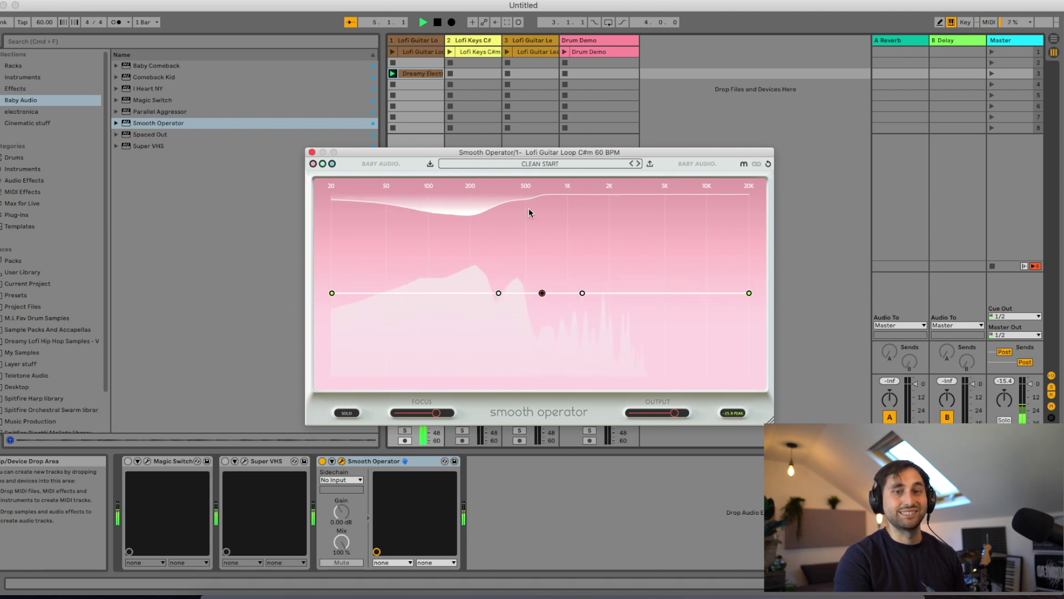
{"action": "left_click_drag", "start_coordinate": [542, 293], "coordinate": [542, 296]}
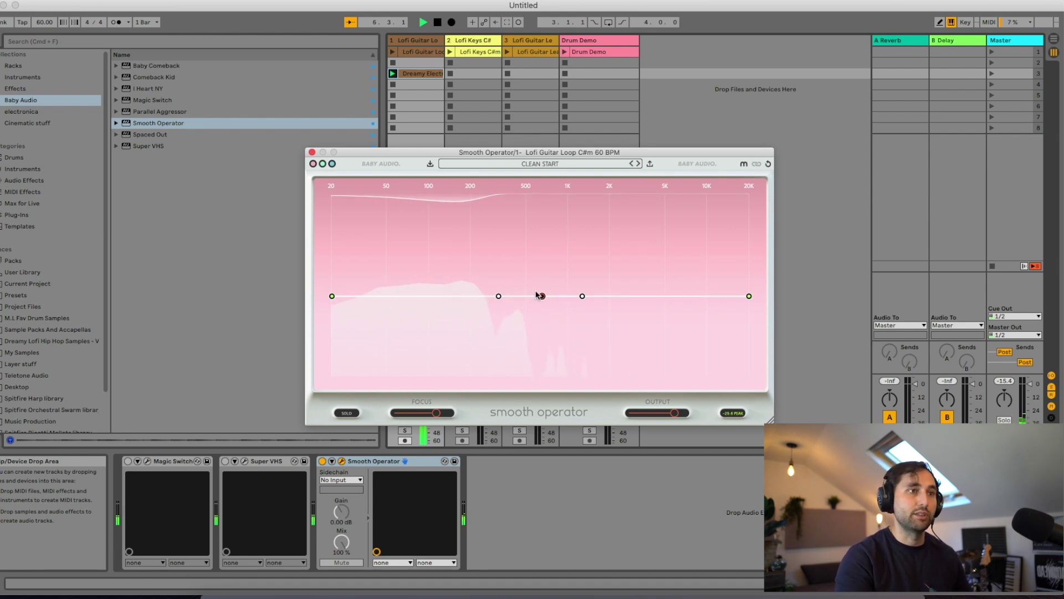
Pull Smooth Operator's low node down at about 188 Hz and shift the upper node to near 1 kHz
{"action": "left_click_drag", "start_coordinate": [498, 296], "coordinate": [432, 325]}
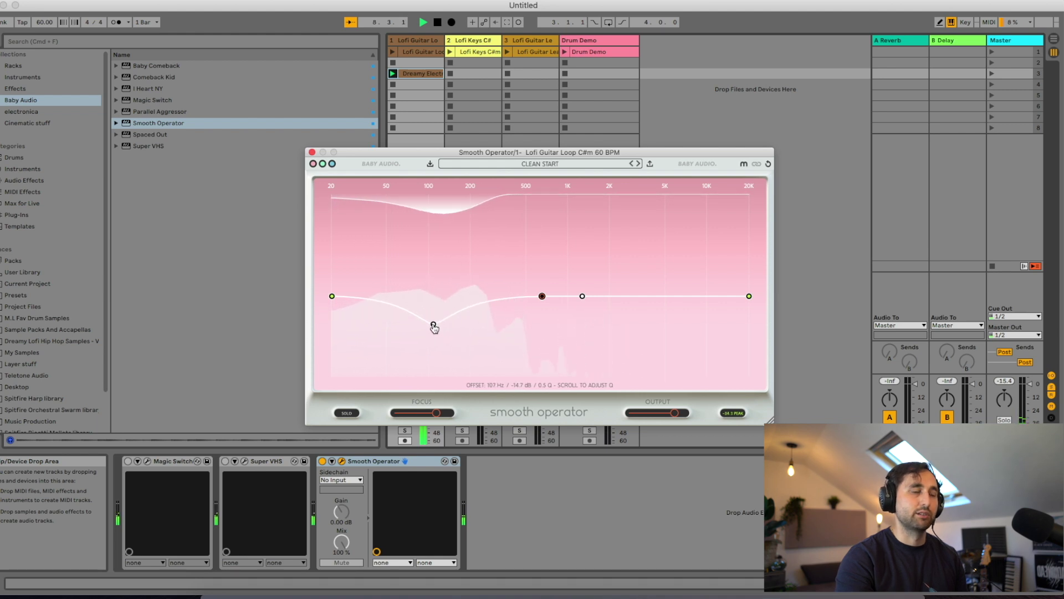
{"action": "left_click_drag", "start_coordinate": [582, 296], "coordinate": [574, 299]}
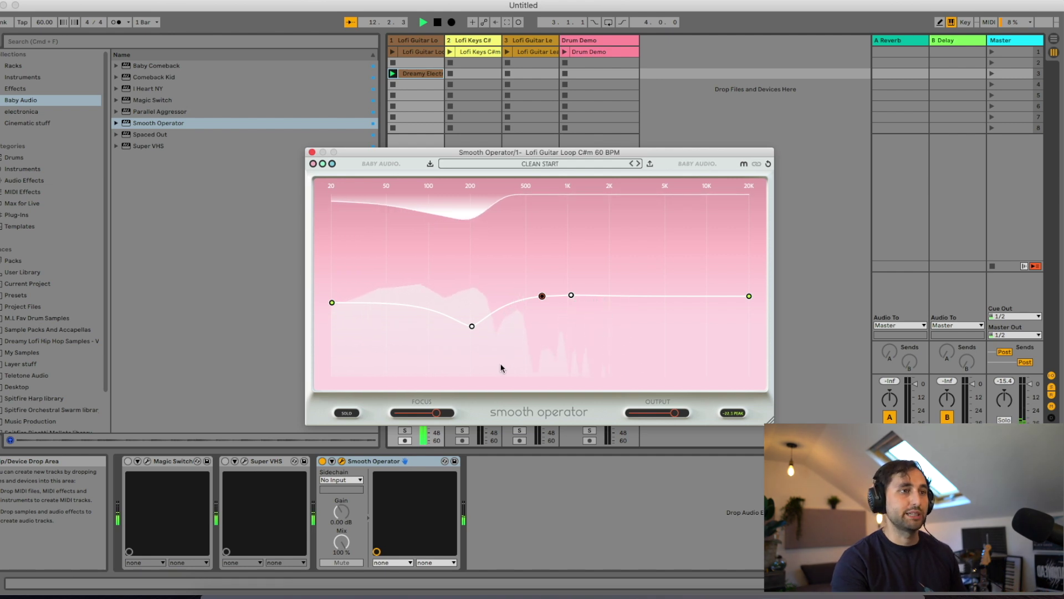
{"action": "key", "text": "space"}
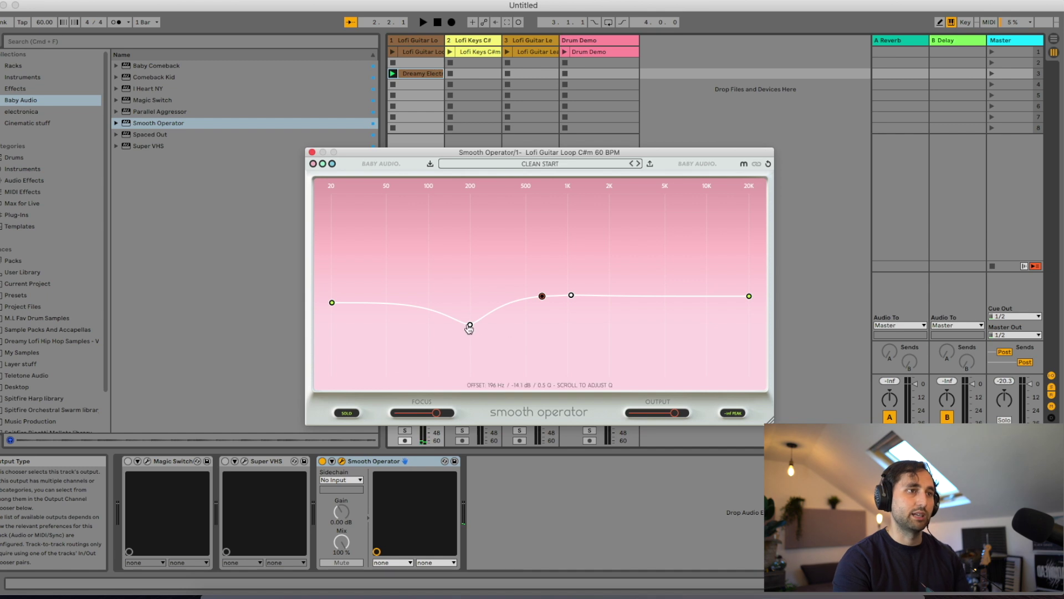
{"action": "key", "text": "space"}
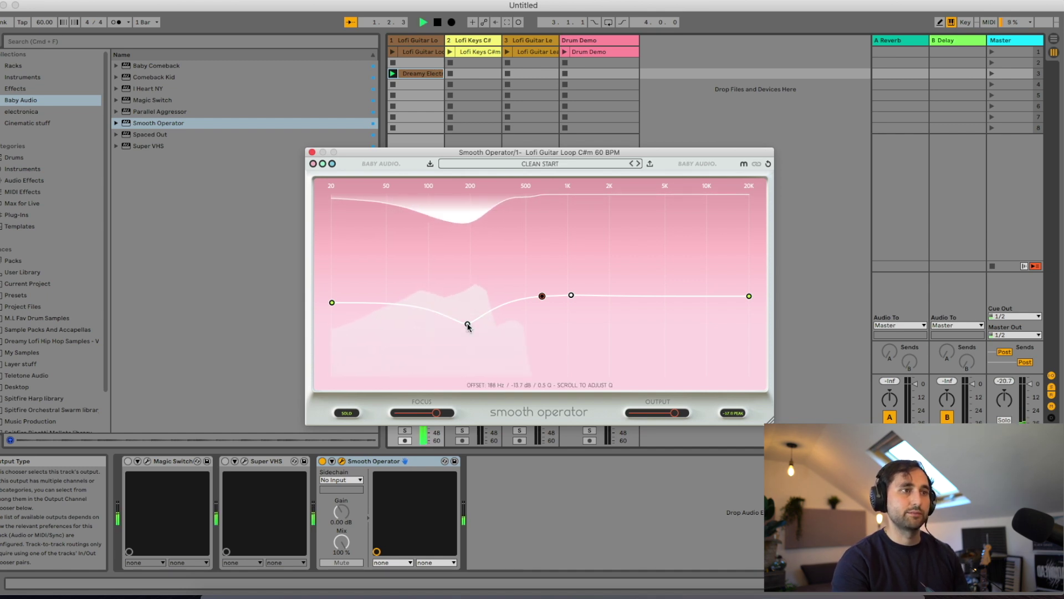
Stop playback and set Smooth Operator's Focus to 100
{"action": "key", "text": "space"}
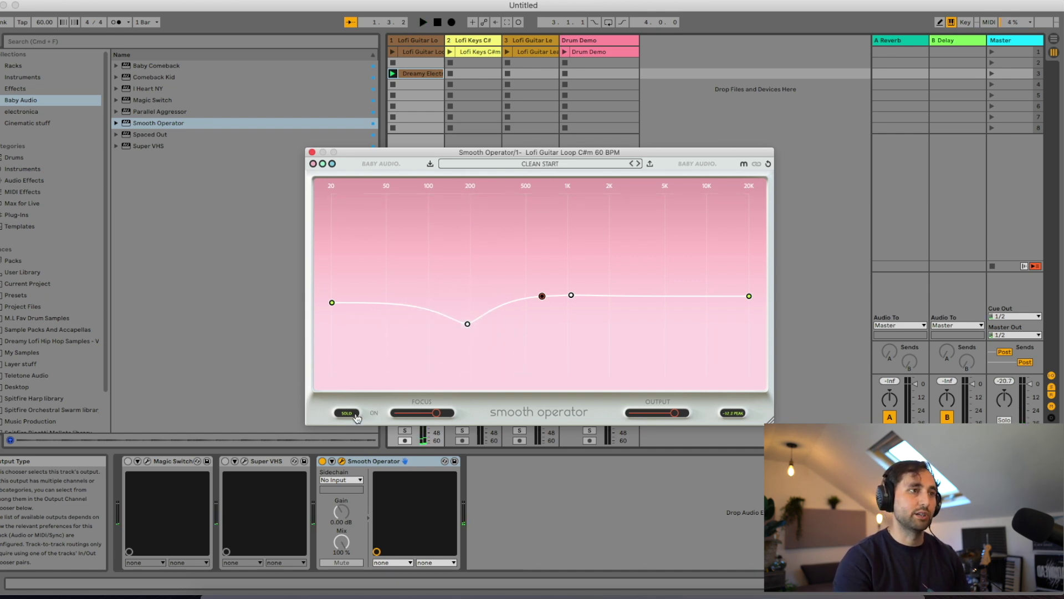
{"action": "mouse_move", "coordinate": [448, 416]}
{"action": "left_click_drag", "start_coordinate": [448, 416], "coordinate": [456, 416]}
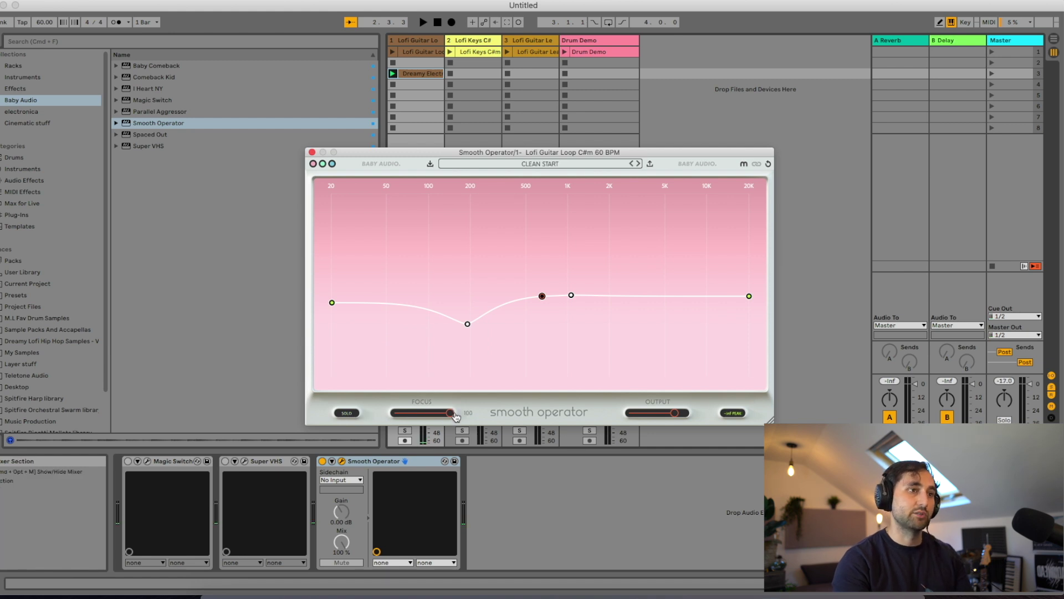
Audition the Dreamy Electric clip through Smooth Operator with Focus at its maximum, and stop playback
{"action": "key", "text": "space"}
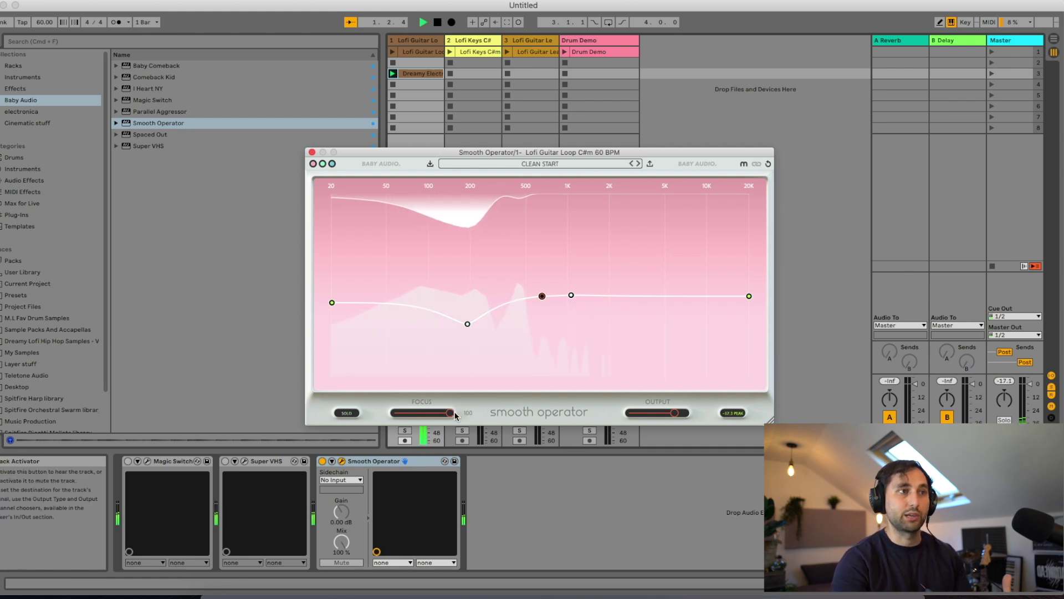
{"action": "left_click_drag", "start_coordinate": [453, 413], "coordinate": [557, 421]}
{"action": "key", "text": "space"}
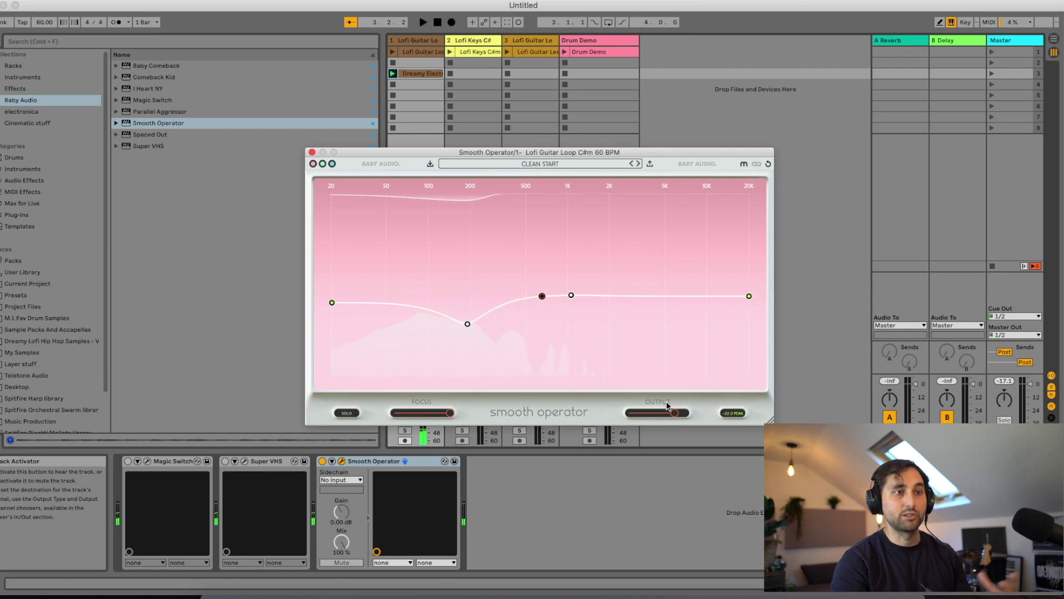
Set Smooth Operator's mode to Classic, turn its side chain on, and close the plug-in window
{"action": "left_click", "coordinate": [744, 166]}
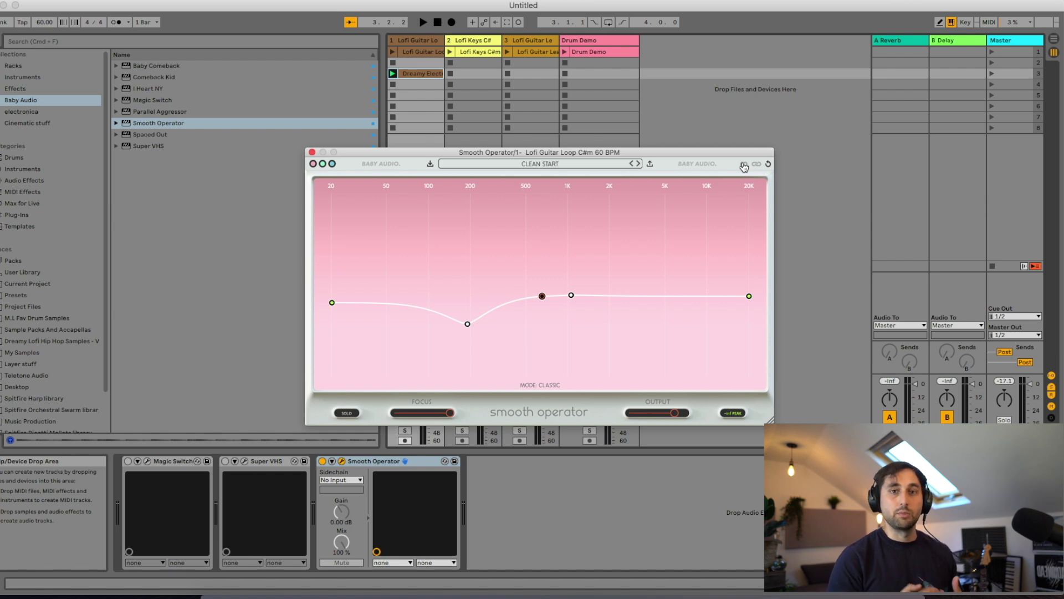
{"action": "left_click", "coordinate": [757, 164]}
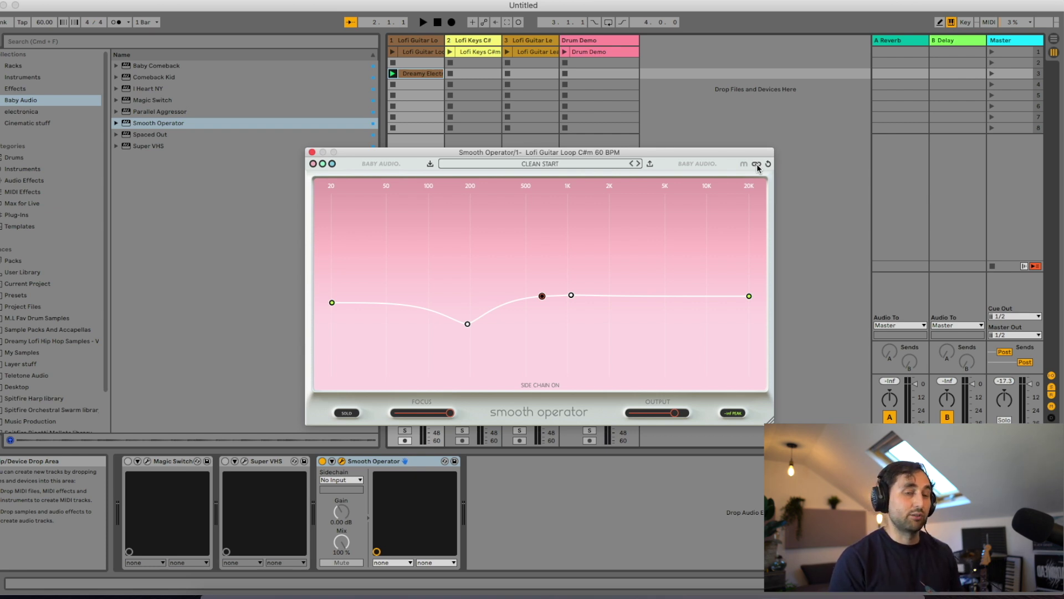
{"action": "left_click", "coordinate": [341, 460]}
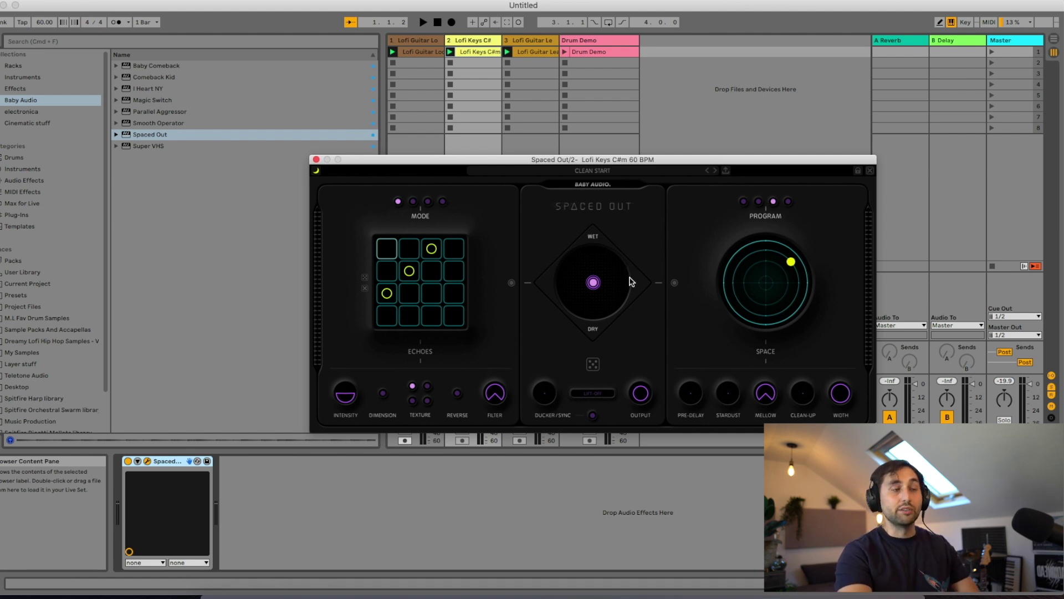
Compare the Lofi Keys loop with Spaced Out bypassed and enabled, and reopen the Spaced Out window
{"action": "left_click", "coordinate": [147, 461]}
{"action": "left_click", "coordinate": [128, 460]}
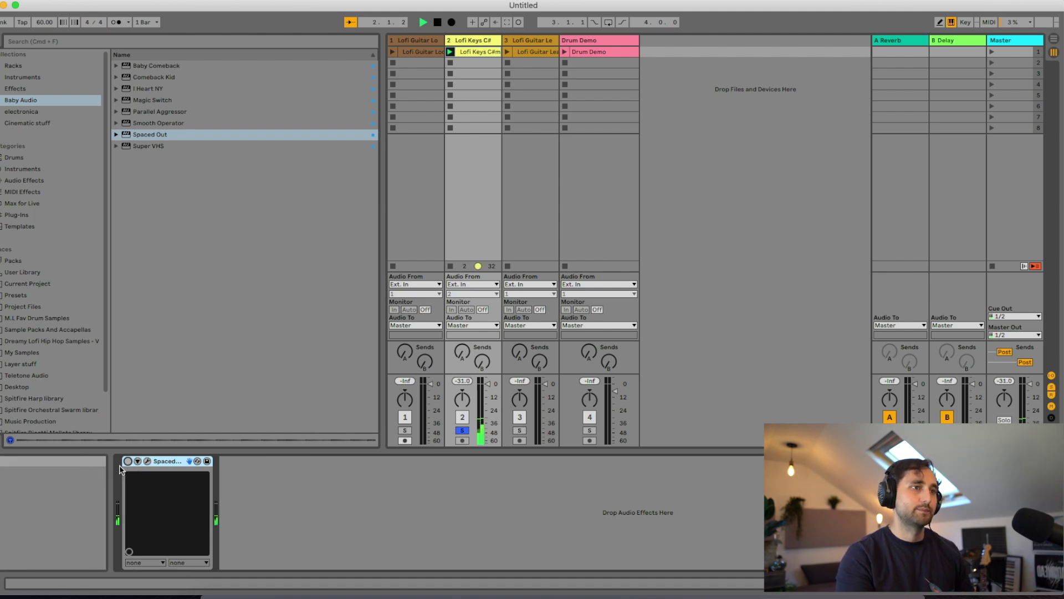
{"action": "left_click", "coordinate": [128, 460]}
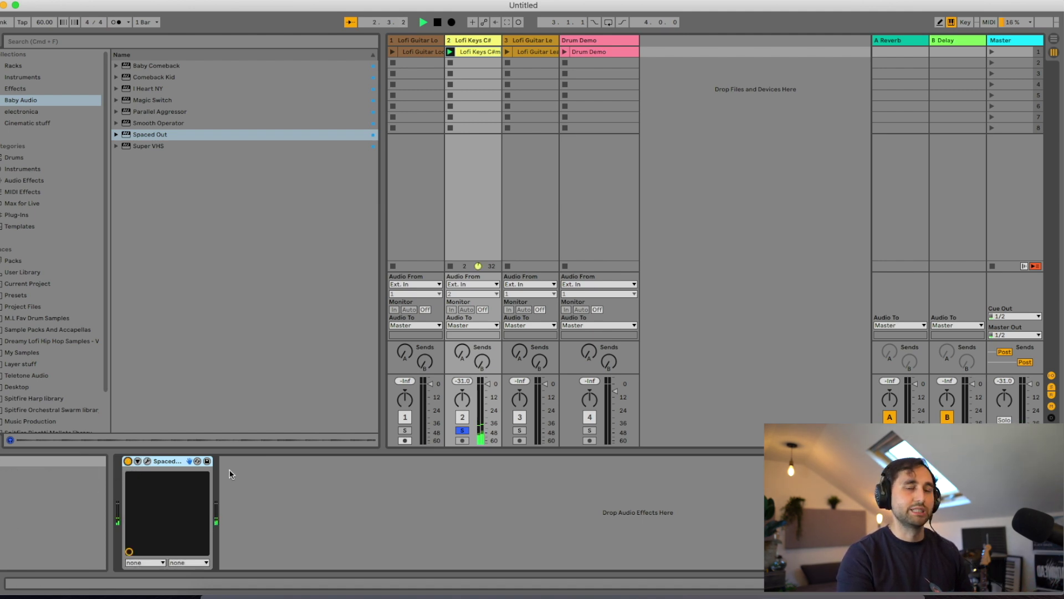
{"action": "left_click", "coordinate": [148, 461]}
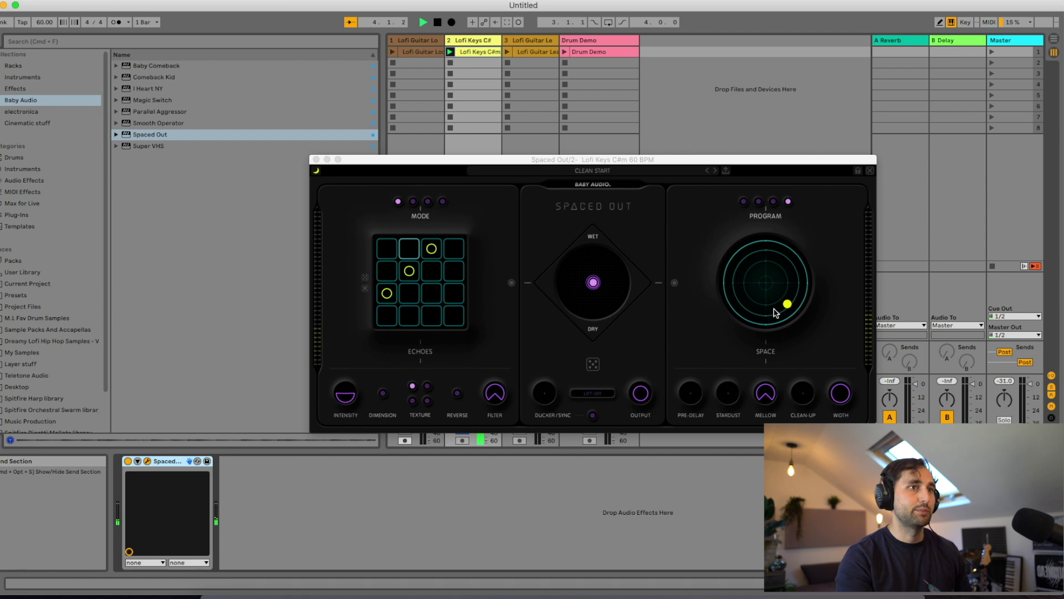
Audition Spaced Out's Small Space program, return to the fourth program, and settle the Space node in the circle's upper-right area
{"action": "left_click", "coordinate": [744, 202]}
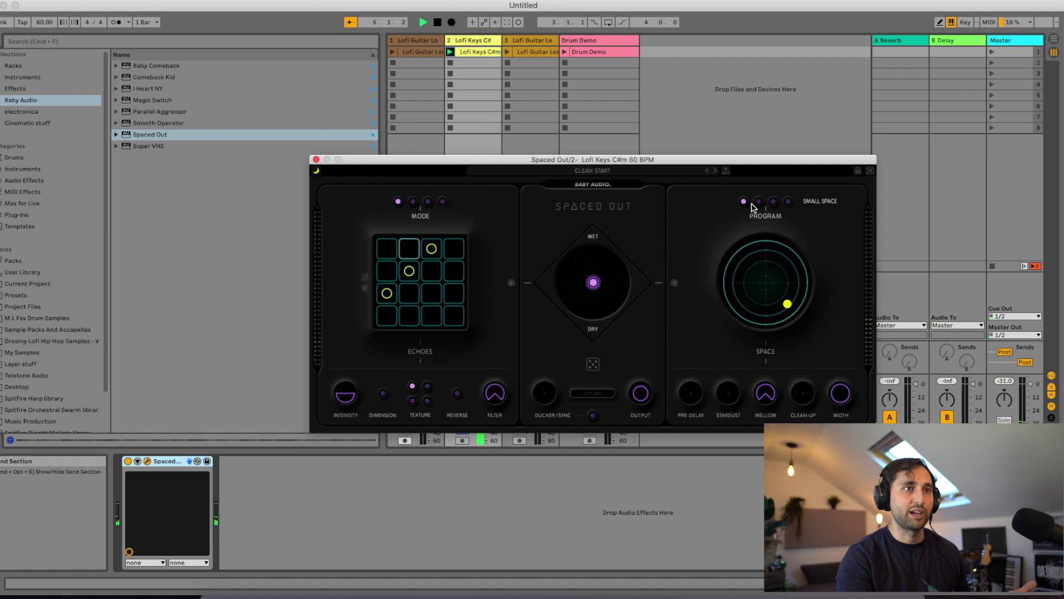
{"action": "left_click", "coordinate": [788, 201]}
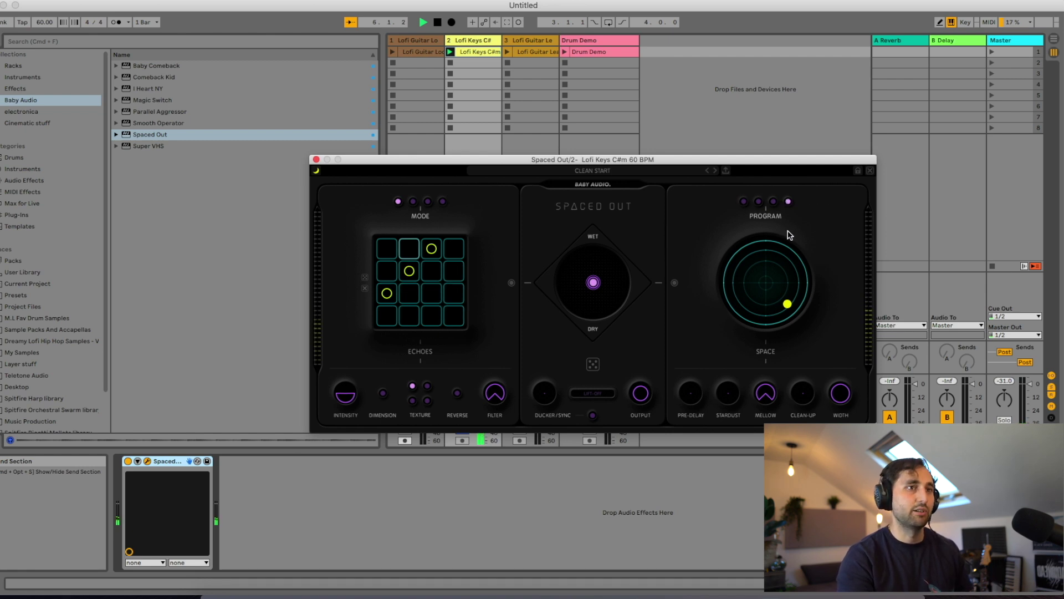
{"action": "left_click_drag", "start_coordinate": [788, 304], "coordinate": [748, 295]}
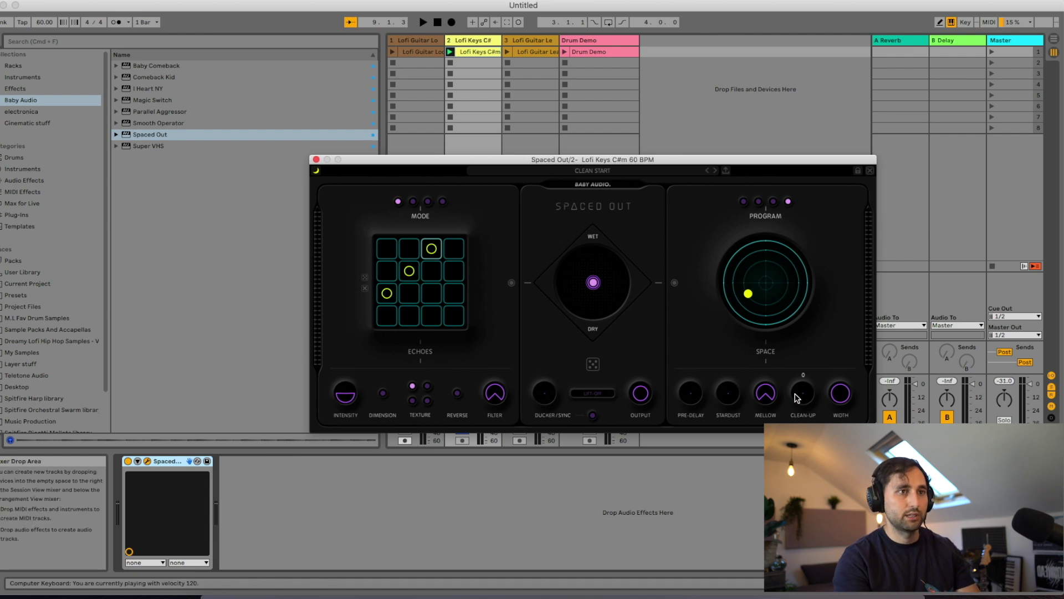
{"action": "key", "text": "space"}
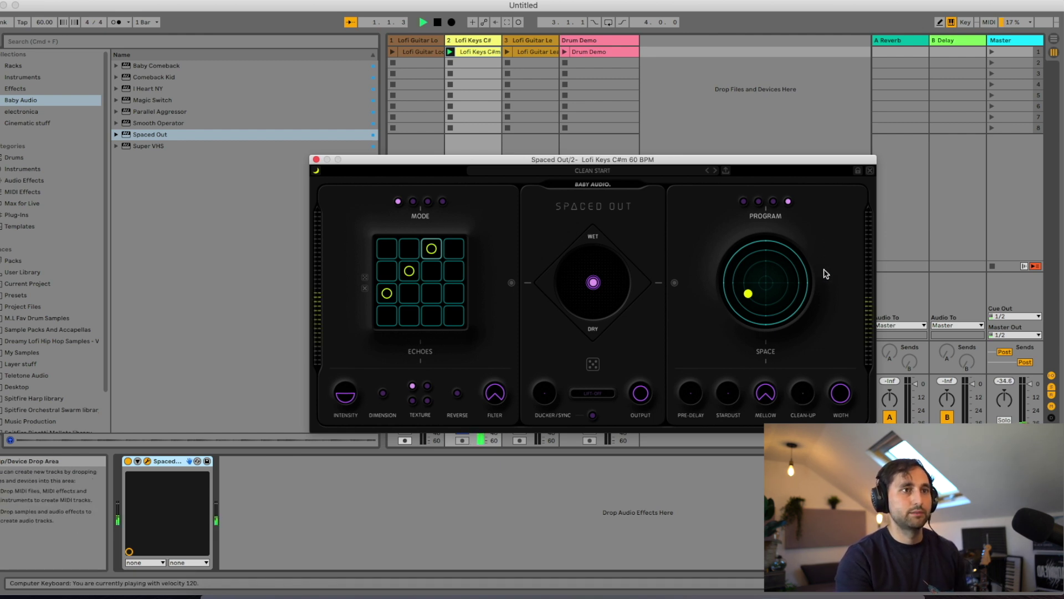
{"action": "left_click_drag", "start_coordinate": [748, 293], "coordinate": [779, 259]}
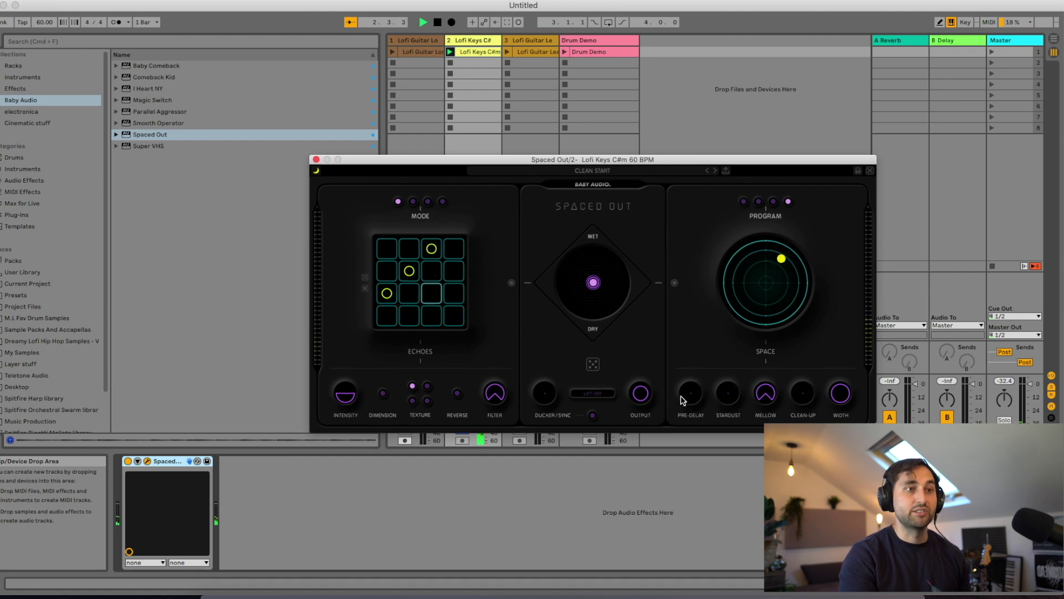
Raise Spaced Out's Stardust to full, and turn Clean-Up up before easing it back slightly
{"action": "mouse_move", "coordinate": [730, 399]}
{"action": "left_click_drag", "start_coordinate": [729, 399], "coordinate": [731, 250]}
{"action": "left_click_drag", "start_coordinate": [803, 394], "coordinate": [802, 276]}
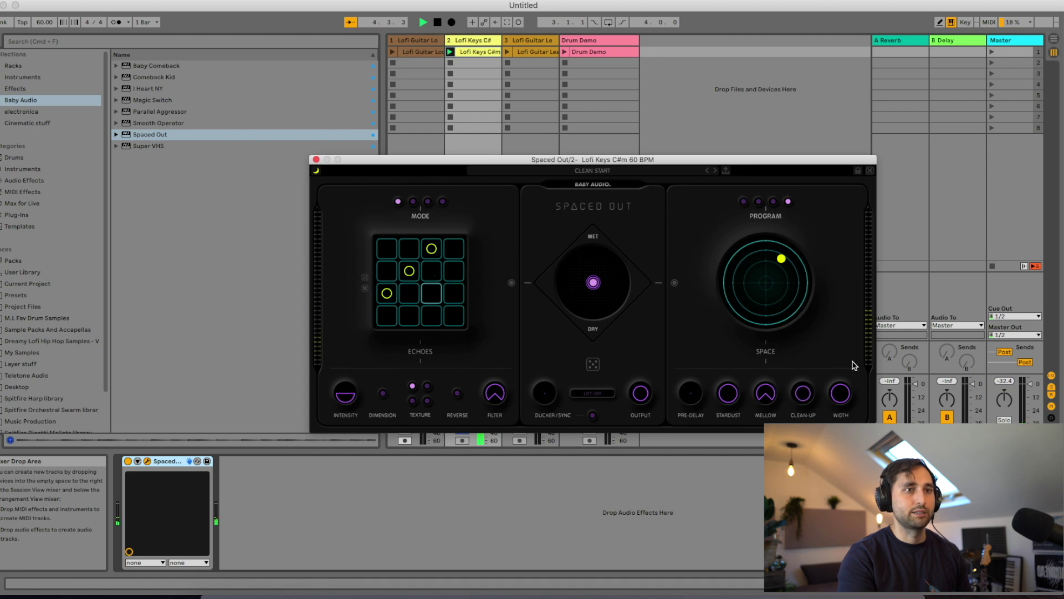
{"action": "mouse_move", "coordinate": [842, 369]}
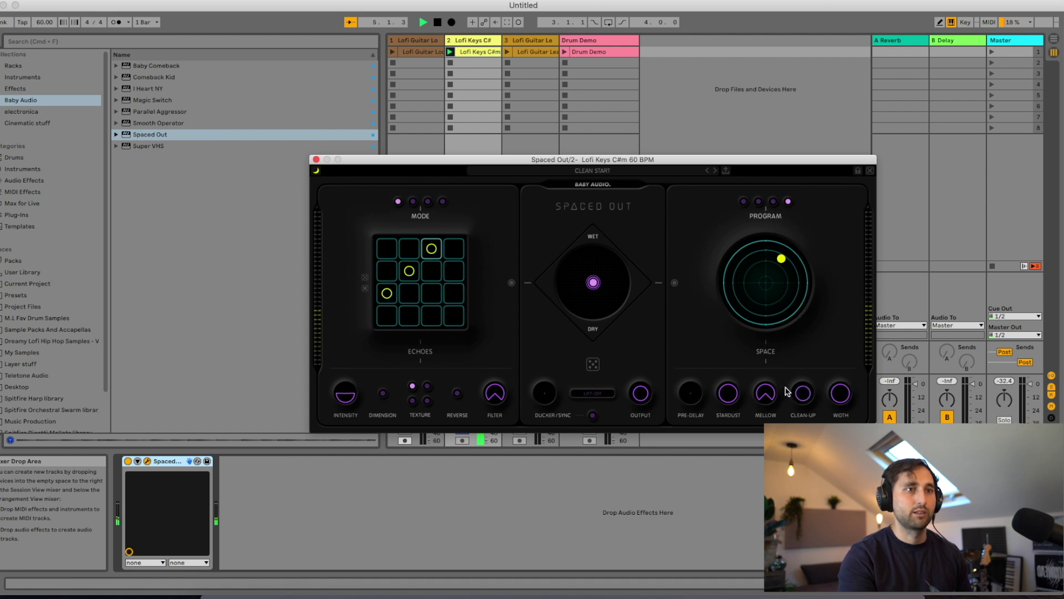
{"action": "left_click_drag", "start_coordinate": [802, 395], "coordinate": [798, 418]}
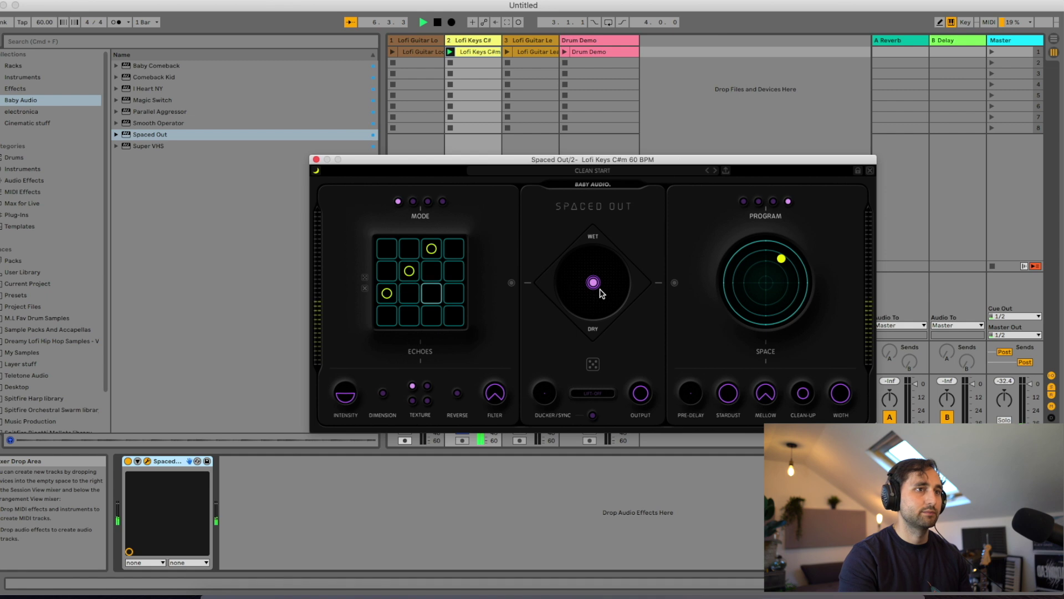
Move the central blend node towards Echoes, and audition the third and fourth echo modes before returning to the first
{"action": "left_click_drag", "start_coordinate": [593, 282], "coordinate": [546, 285]}
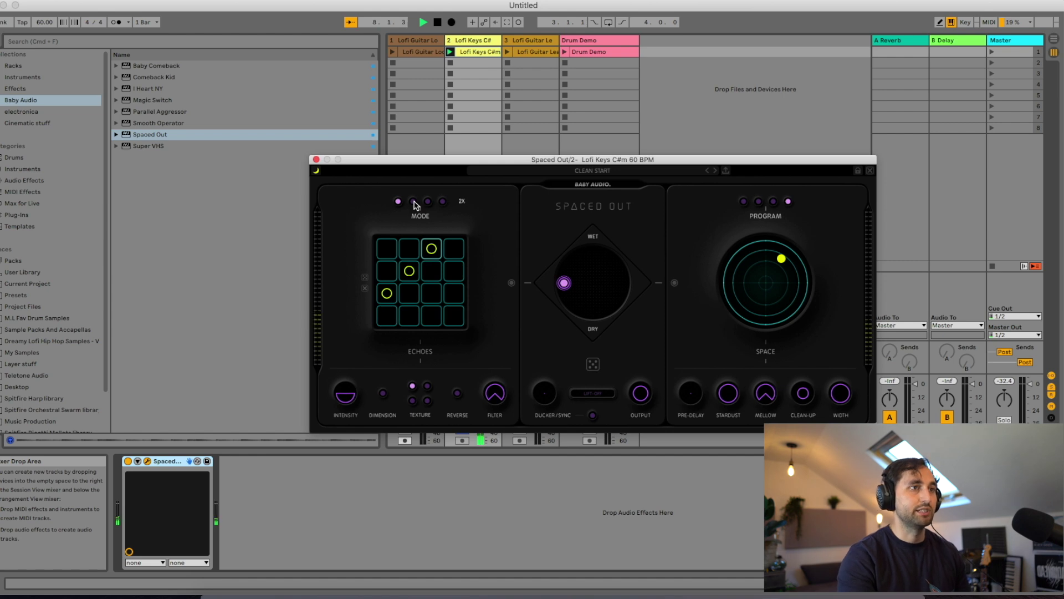
{"action": "left_click", "coordinate": [427, 202]}
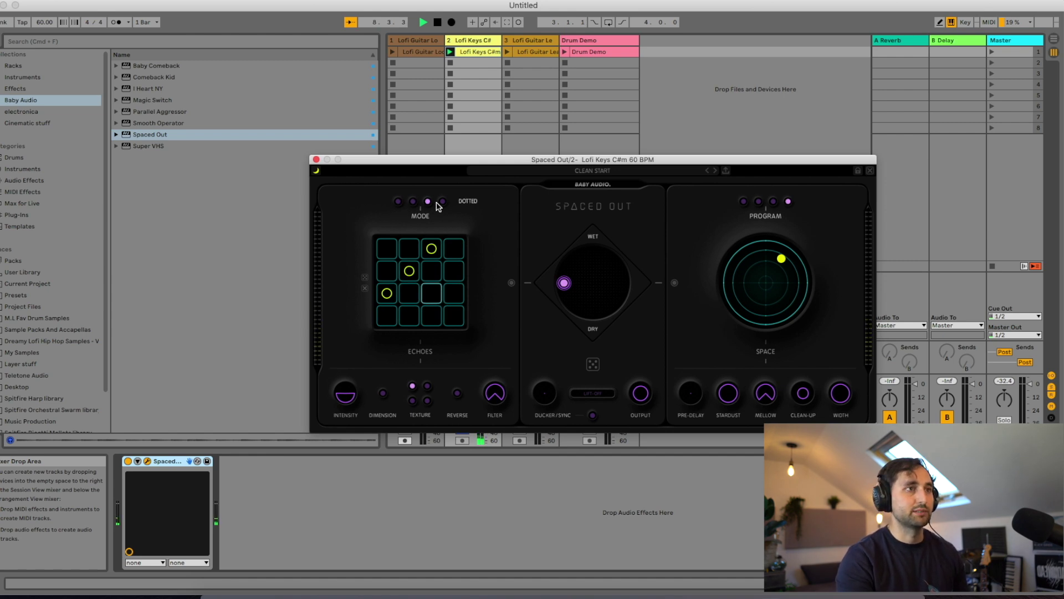
{"action": "left_click", "coordinate": [443, 202]}
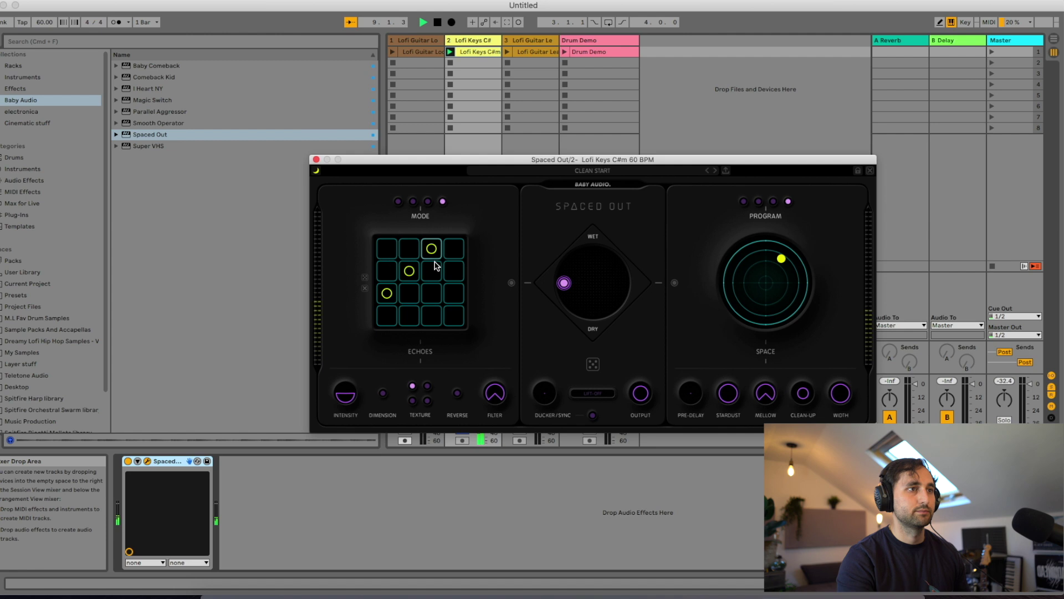
{"action": "left_click", "coordinate": [398, 202]}
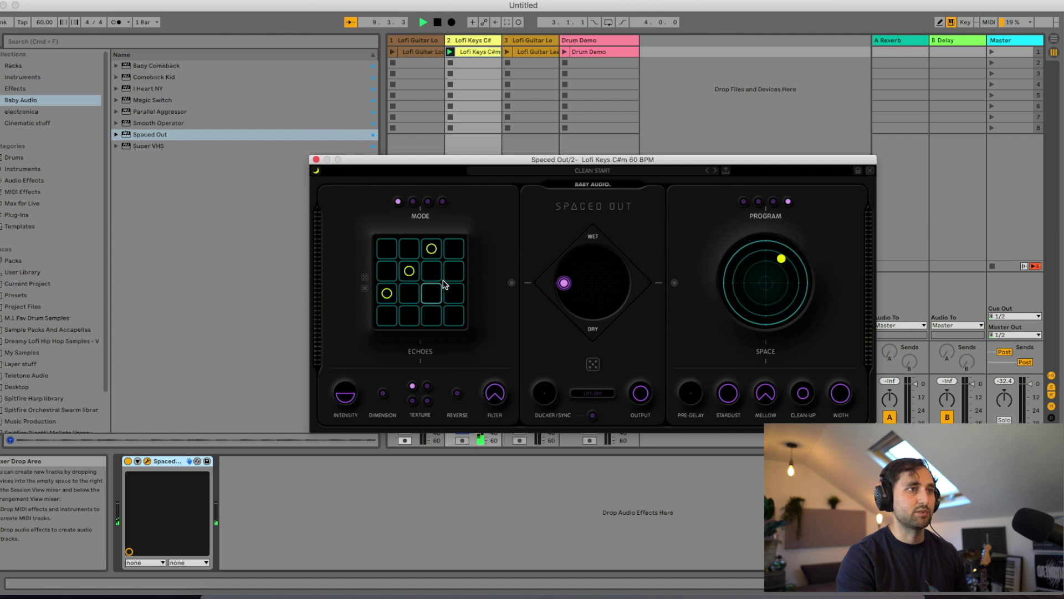
Rearrange the Echoes grid to fill all four rows of the third column, with a smaller echo in row three, and clear the others
{"action": "left_click", "coordinate": [430, 314]}
{"action": "left_click", "coordinate": [388, 295]}
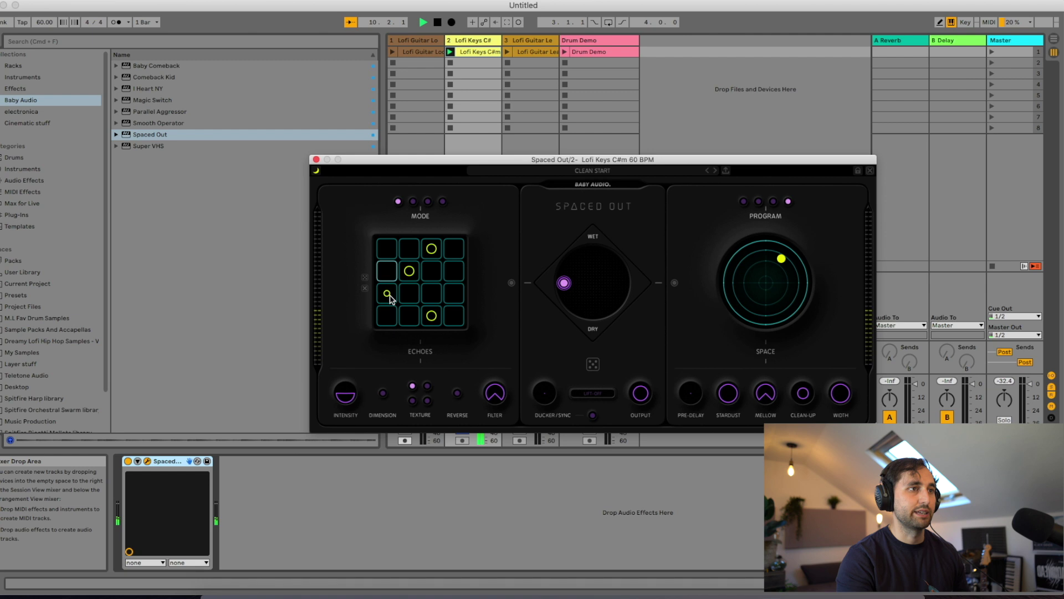
{"action": "double_click", "coordinate": [435, 290]}
{"action": "left_click", "coordinate": [430, 274]}
{"action": "left_click", "coordinate": [411, 271]}
{"action": "left_click", "coordinate": [412, 271]}
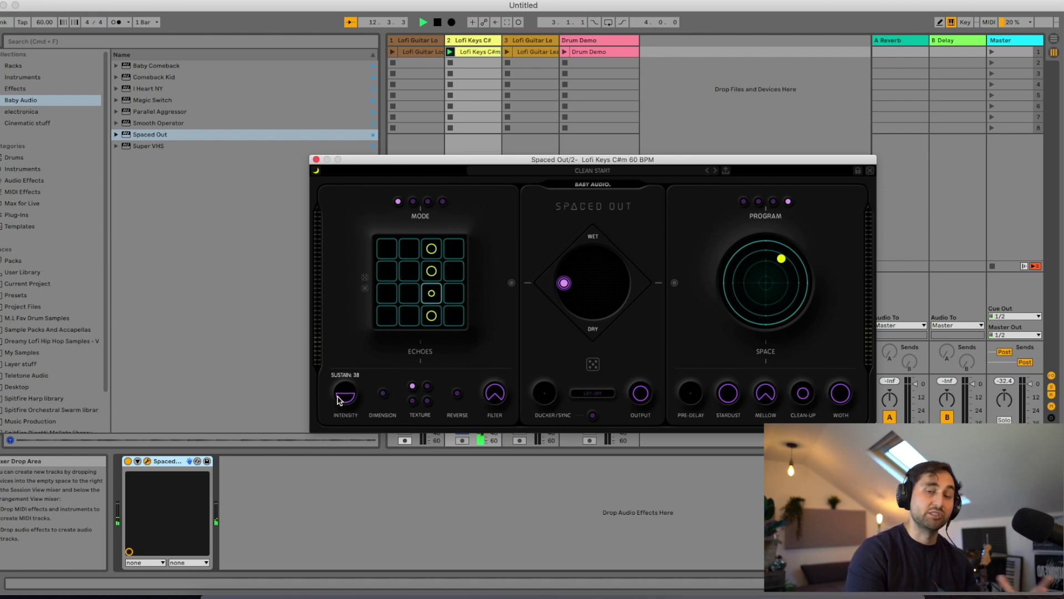
Enable Dimension on the echoes, and audition Wonky Tape and another texture before returning to Lofi
{"action": "left_click", "coordinate": [383, 394]}
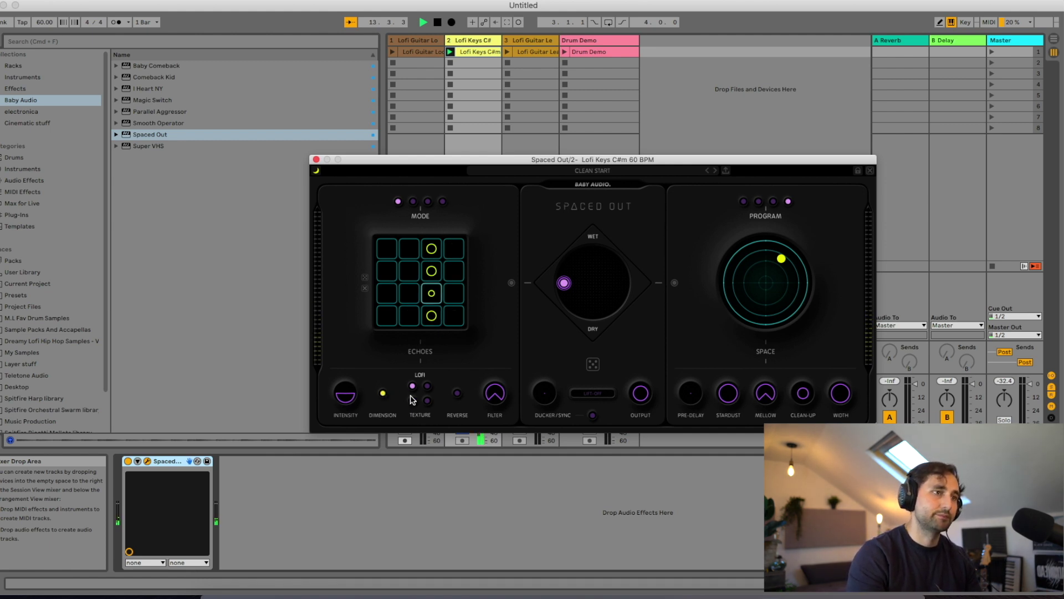
{"action": "left_click", "coordinate": [427, 387]}
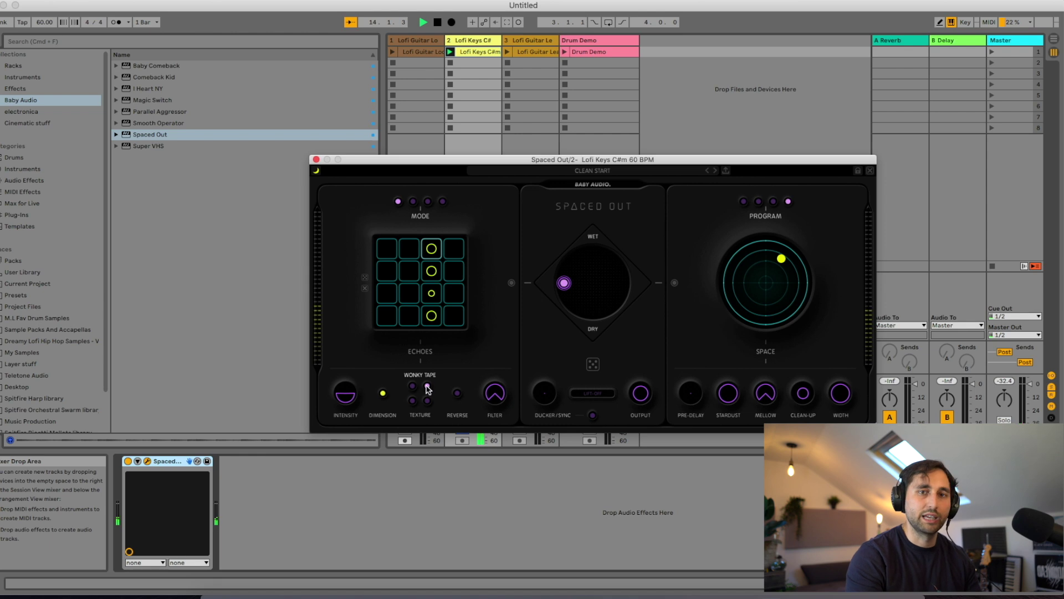
{"action": "left_click", "coordinate": [413, 386]}
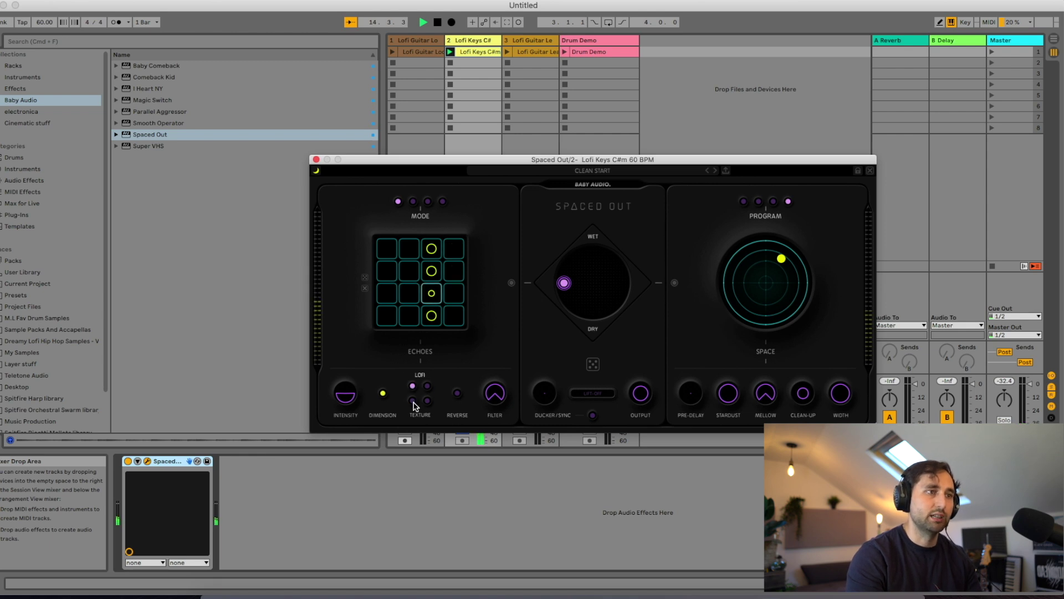
{"action": "left_click", "coordinate": [426, 400]}
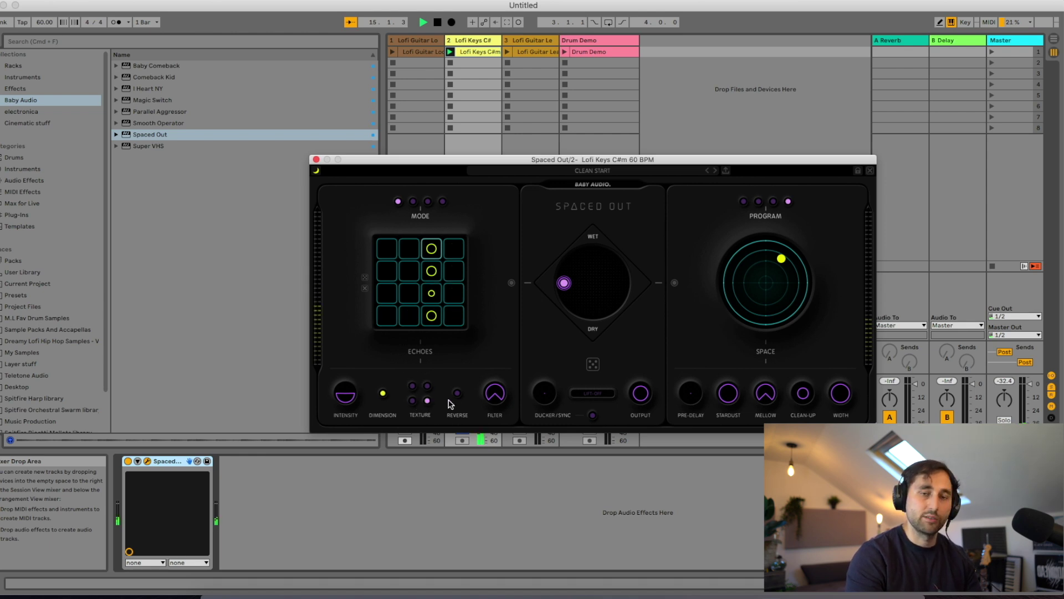
{"action": "left_click", "coordinate": [412, 385]}
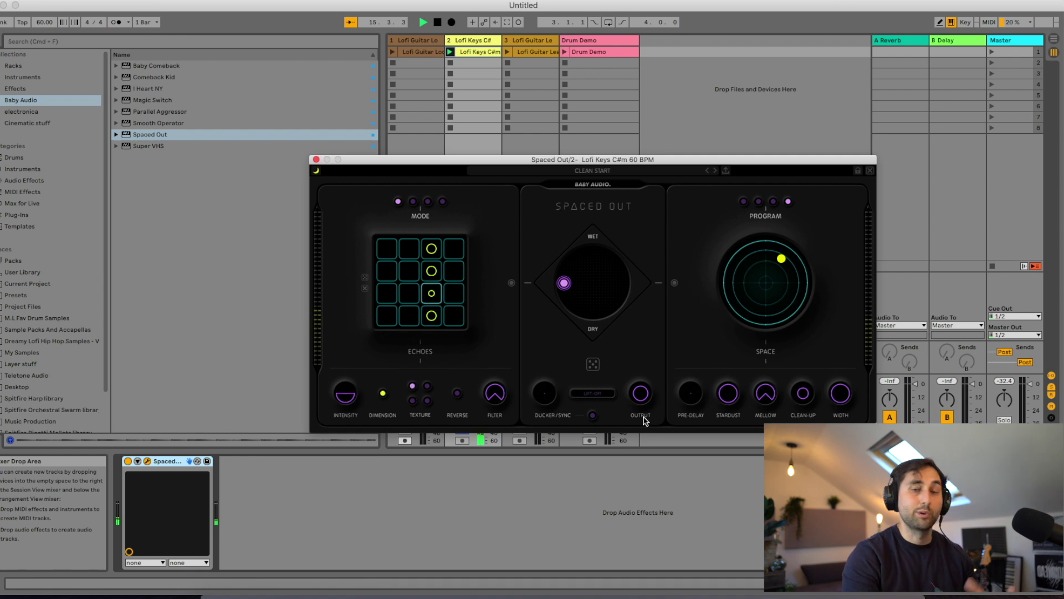
Turn on Reverse for the echoes and shift the central blend node slightly towards the middle
{"action": "left_click", "coordinate": [457, 393]}
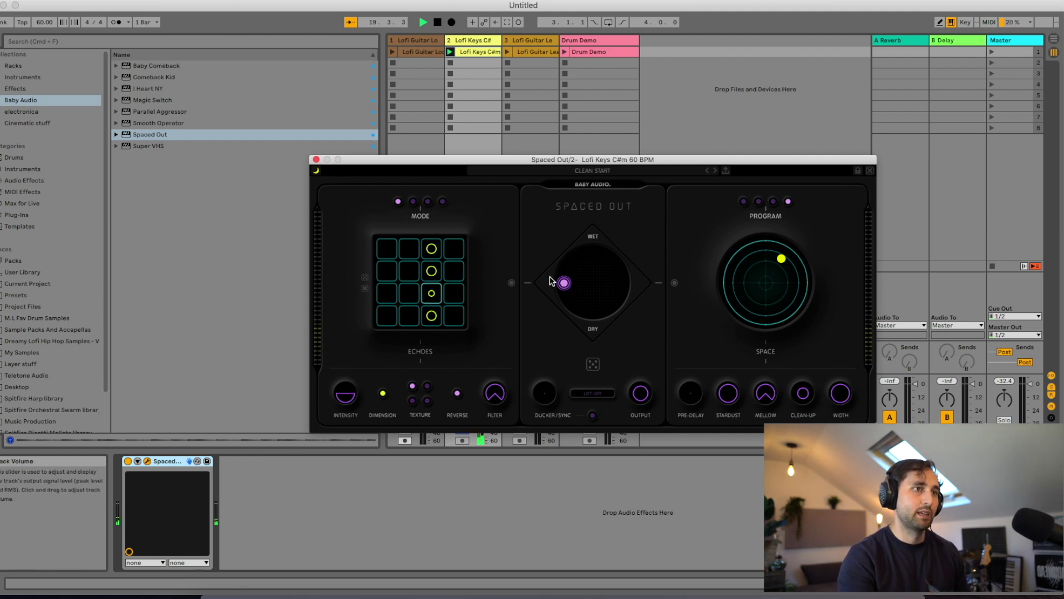
{"action": "mouse_move", "coordinate": [575, 287]}
{"action": "left_mouse_down"}
{"action": "mouse_move", "coordinate": [589, 288]}
{"action": "mouse_move", "coordinate": [546, 287]}
{"action": "mouse_move", "coordinate": [655, 284]}
{"action": "mouse_move", "coordinate": [598, 305]}
{"action": "mouse_move", "coordinate": [592, 258]}
{"action": "mouse_move", "coordinate": [597, 330]}
{"action": "mouse_move", "coordinate": [592, 288]}
{"action": "mouse_move", "coordinate": [615, 285]}
{"action": "mouse_move", "coordinate": [586, 298]}
{"action": "mouse_move", "coordinate": [584, 277]}
{"action": "left_mouse_up"}
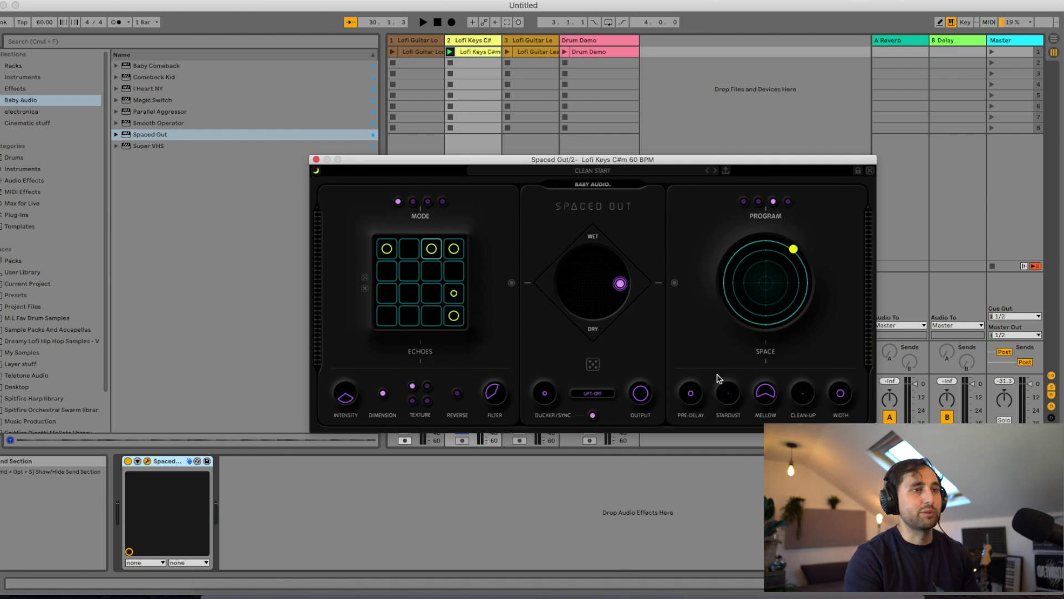
Generate several random Spaced Out settings in a row while the Lofi Keys loop plays
{"action": "left_click", "coordinate": [592, 364]}
{"action": "key", "text": "space"}
{"action": "left_click", "coordinate": [593, 365]}
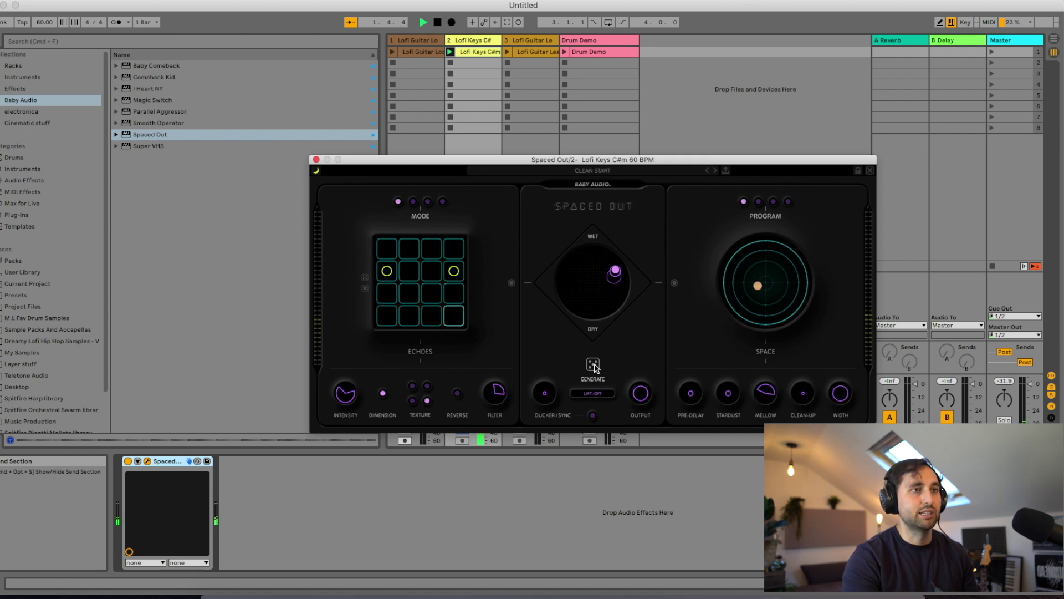
{"action": "left_click", "coordinate": [593, 364]}
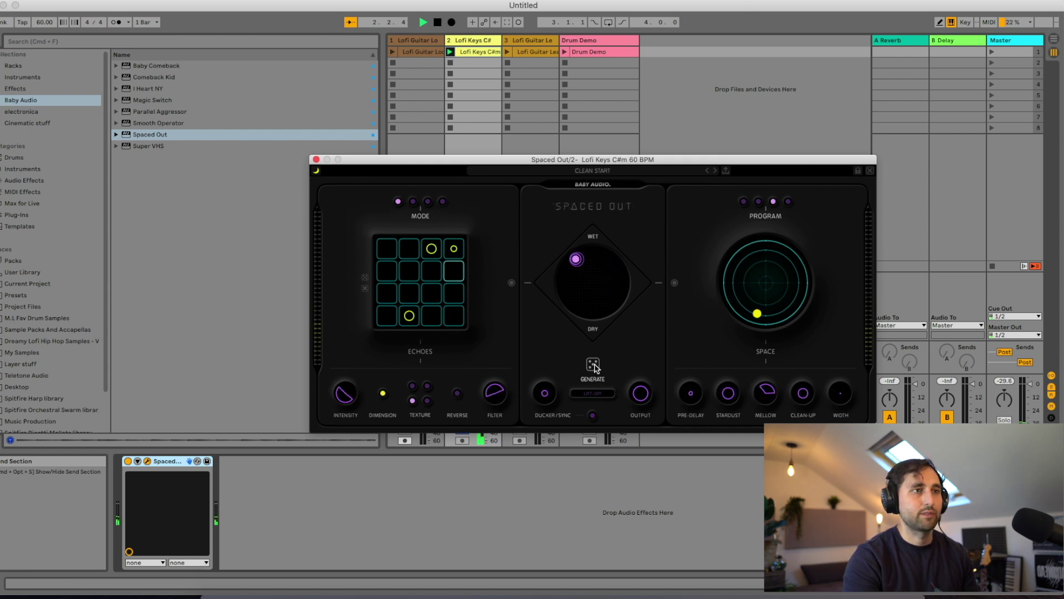
{"action": "left_click", "coordinate": [593, 365]}
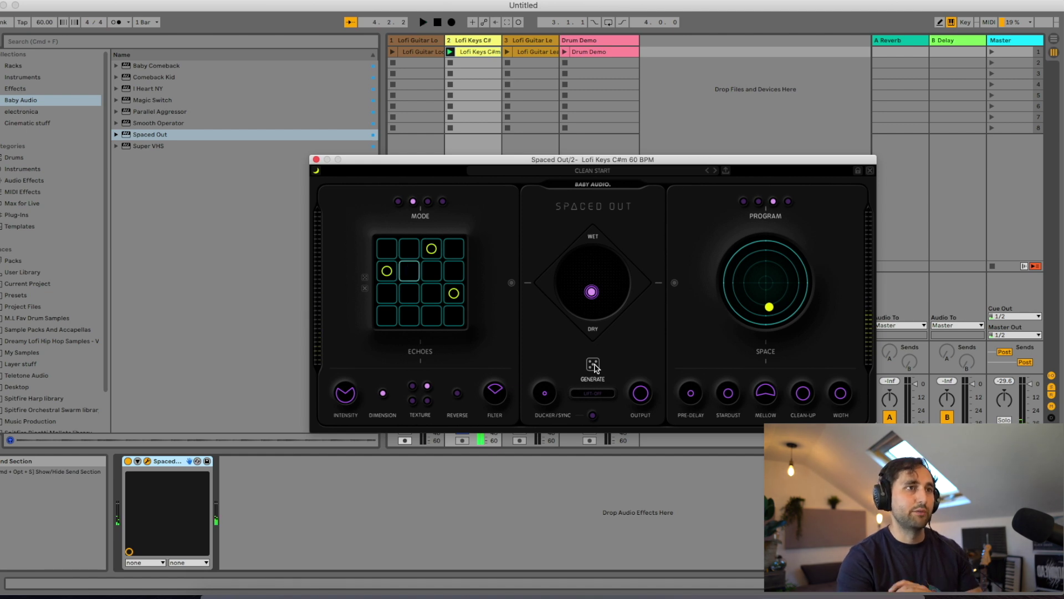
Browse Spaced Out's preset list and close it
{"action": "left_click", "coordinate": [625, 172]}
{"action": "scroll", "coordinate": [598, 249], "scroll_direction": "down", "scroll_amount": 1}
{"action": "left_click", "coordinate": [599, 172]}
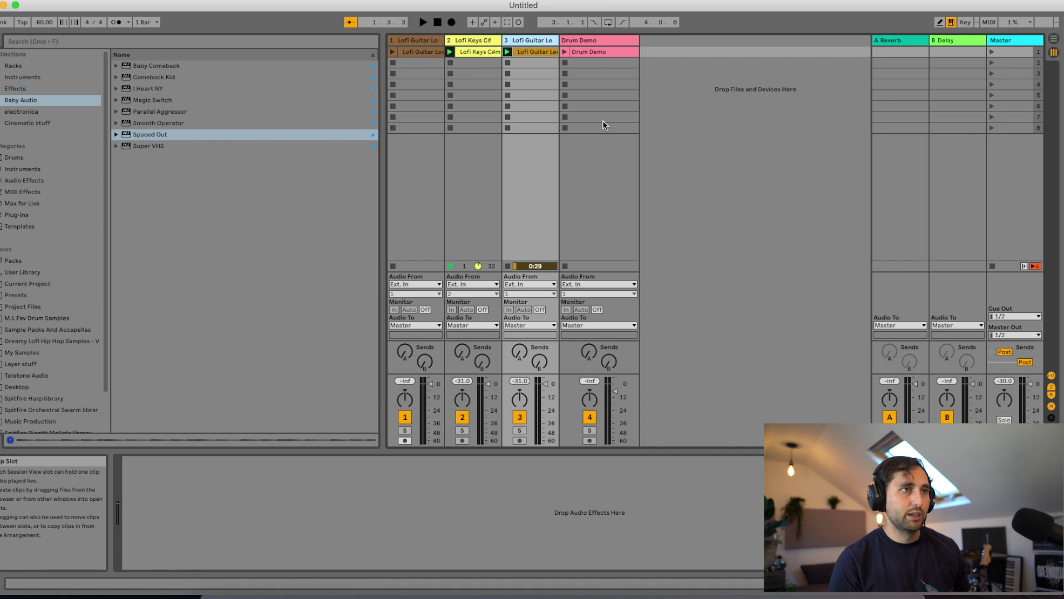
Load Baby Comeback onto the Lofi Guitar Lead track and start playback
{"action": "double_click", "coordinate": [173, 66]}
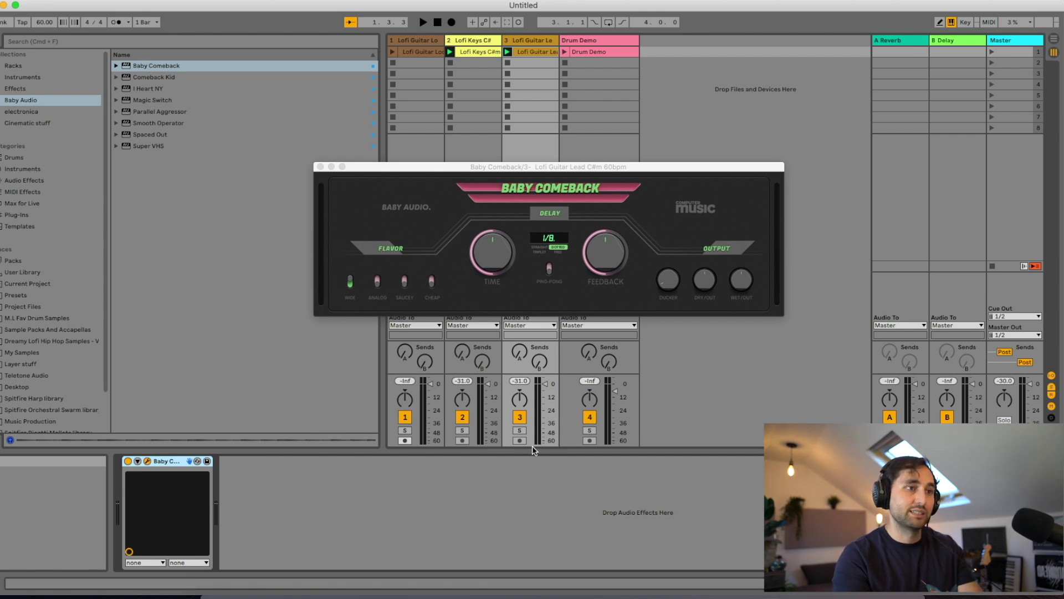
{"action": "key", "text": "space"}
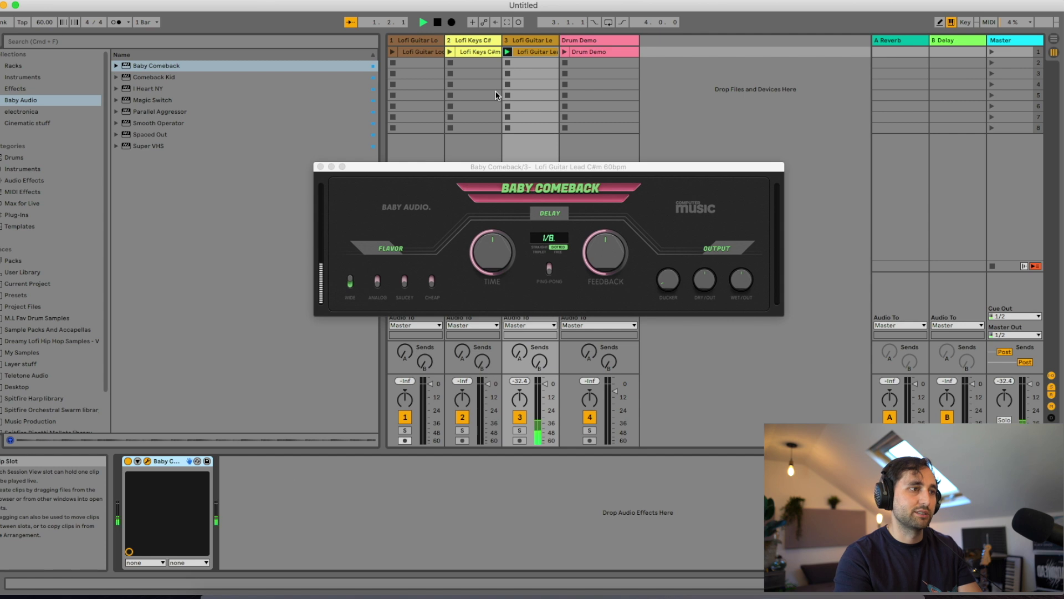
Audition Baby Comeback's Analog, Saucey and Cheap flavors on the guitar loop, finishing with Analog enabled
{"action": "left_click", "coordinate": [378, 283]}
{"action": "left_click", "coordinate": [406, 283]}
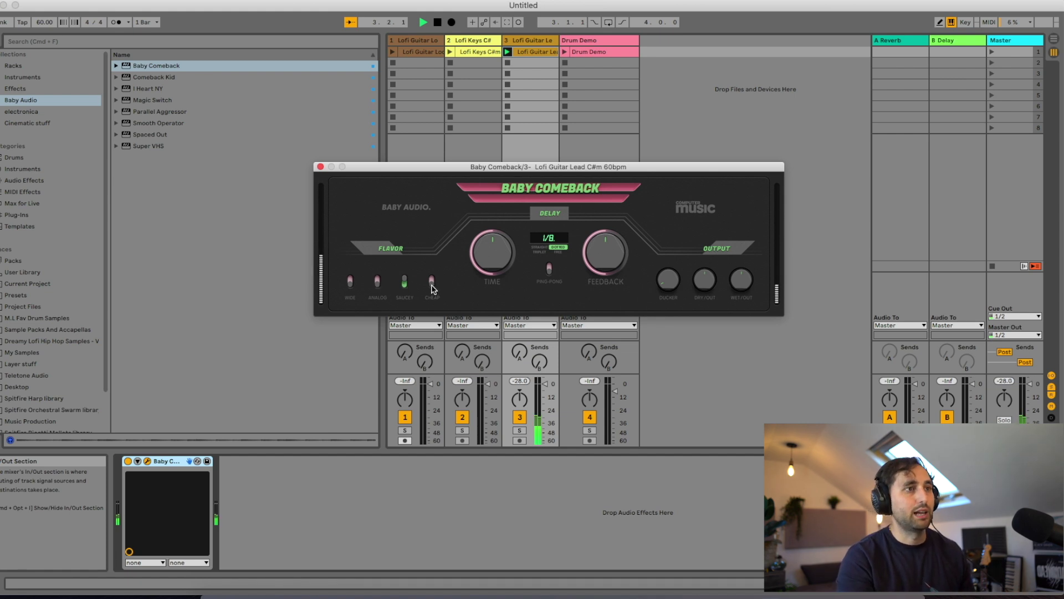
{"action": "left_click", "coordinate": [433, 288]}
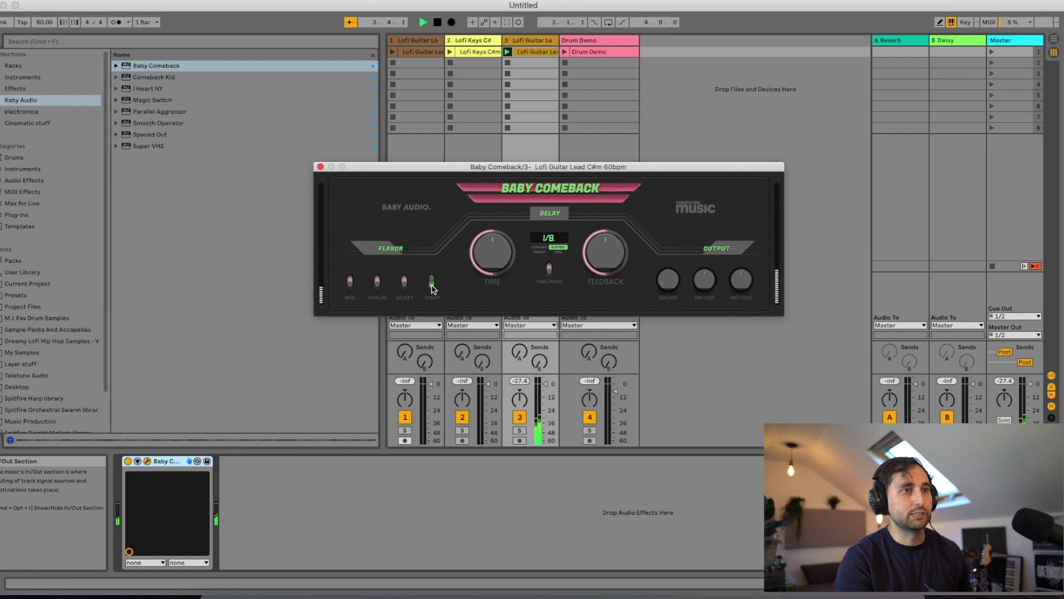
{"action": "left_click", "coordinate": [378, 287]}
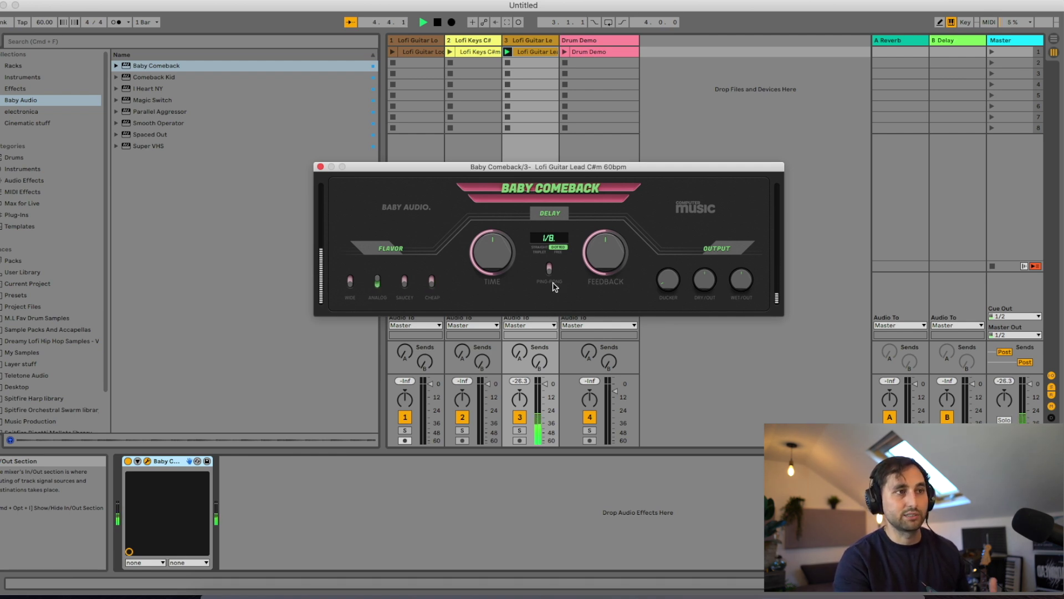
Set Baby Comeback to a 1/16 ping-pong delay with slightly less feedback, and relaunch the Lofi Guitar Lead clip
{"action": "left_click_drag", "start_coordinate": [500, 250], "coordinate": [501, 267]}
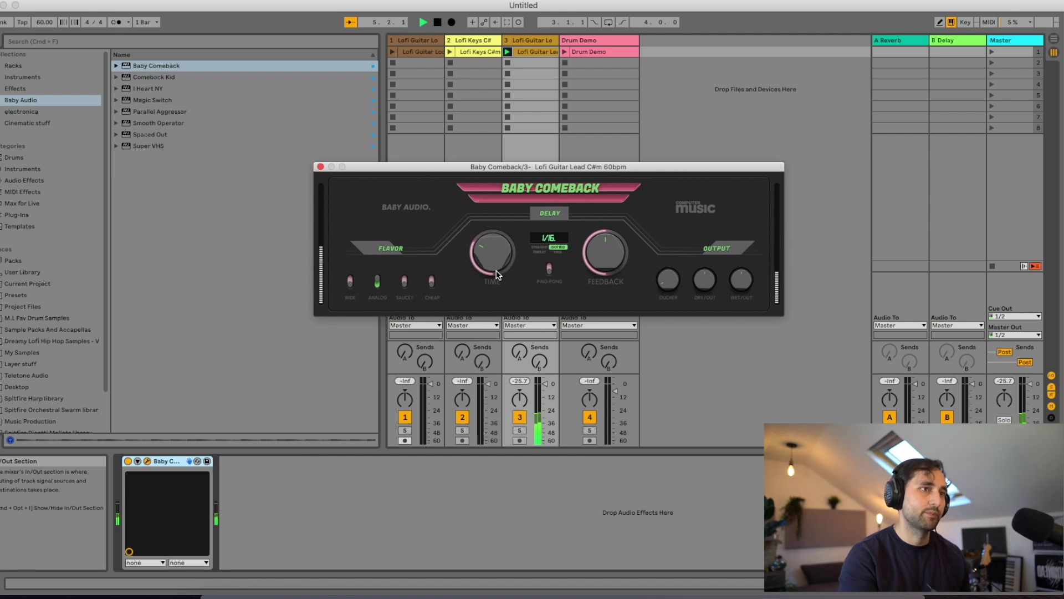
{"action": "left_click", "coordinate": [549, 271]}
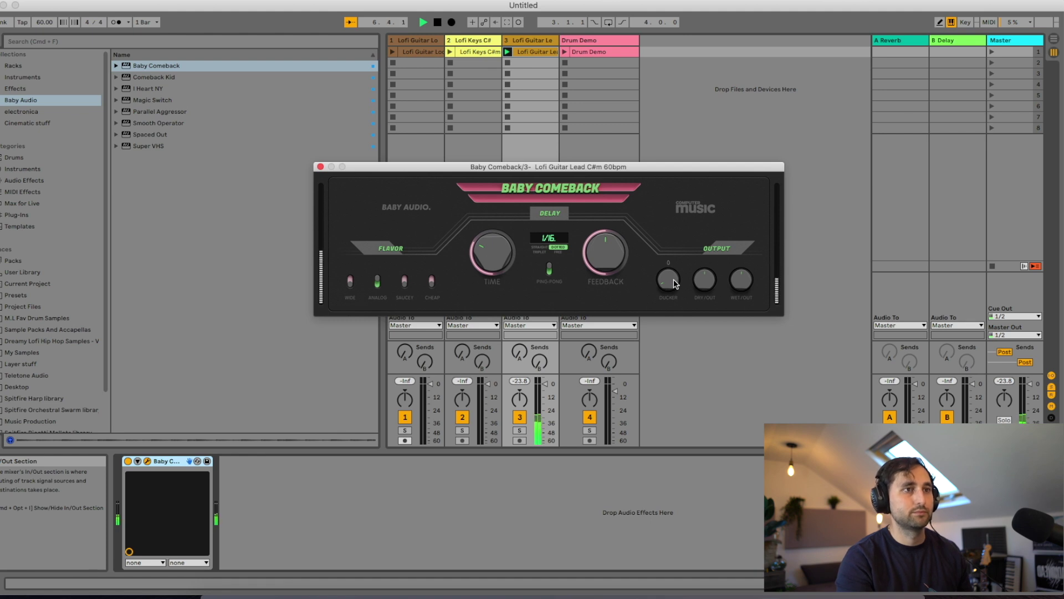
{"action": "left_click_drag", "start_coordinate": [587, 257], "coordinate": [592, 259]}
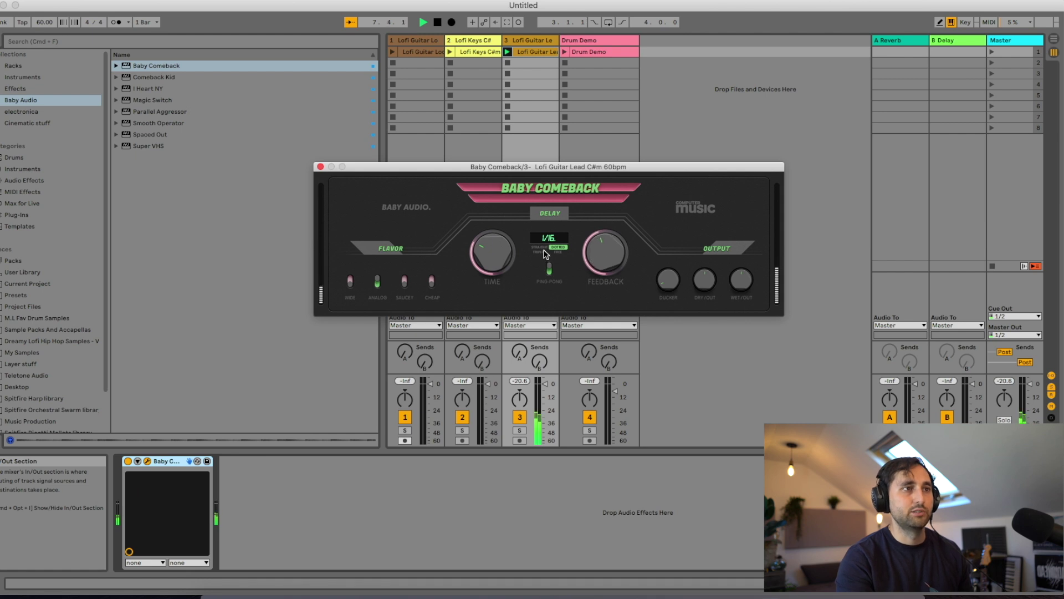
{"action": "mouse_move", "coordinate": [668, 286]}
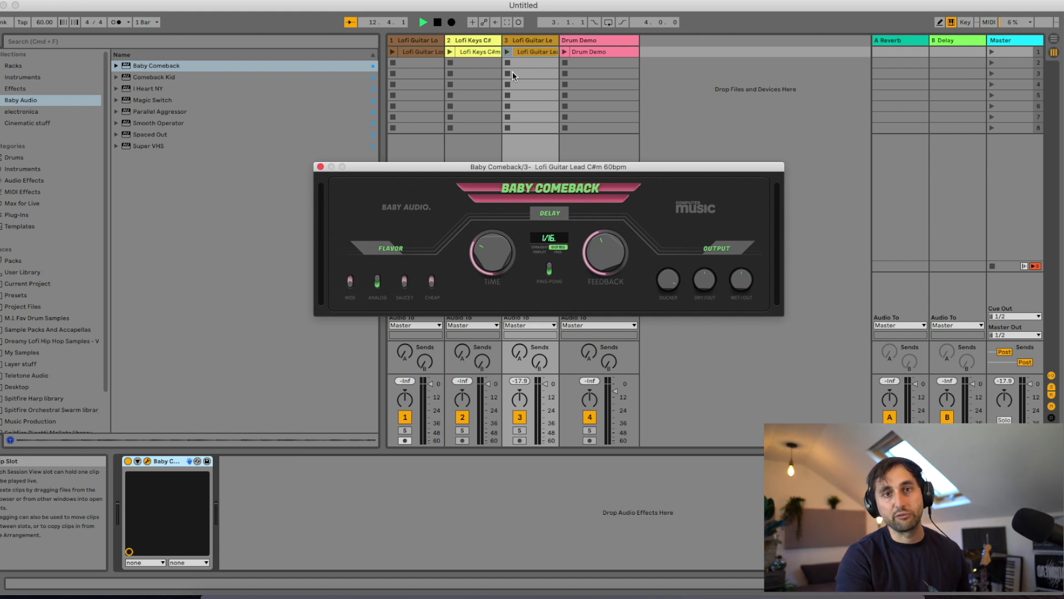
{"action": "left_click", "coordinate": [507, 52]}
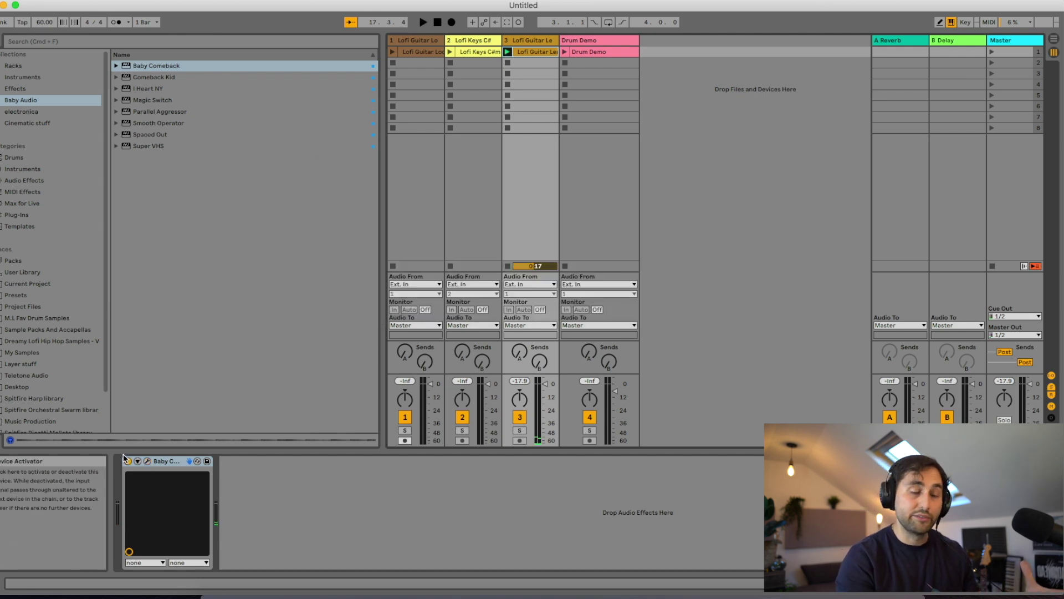
Bypass Baby Comeback and load Comeback Kid after it on the Lofi Guitar Lead track
{"action": "left_click", "coordinate": [127, 460]}
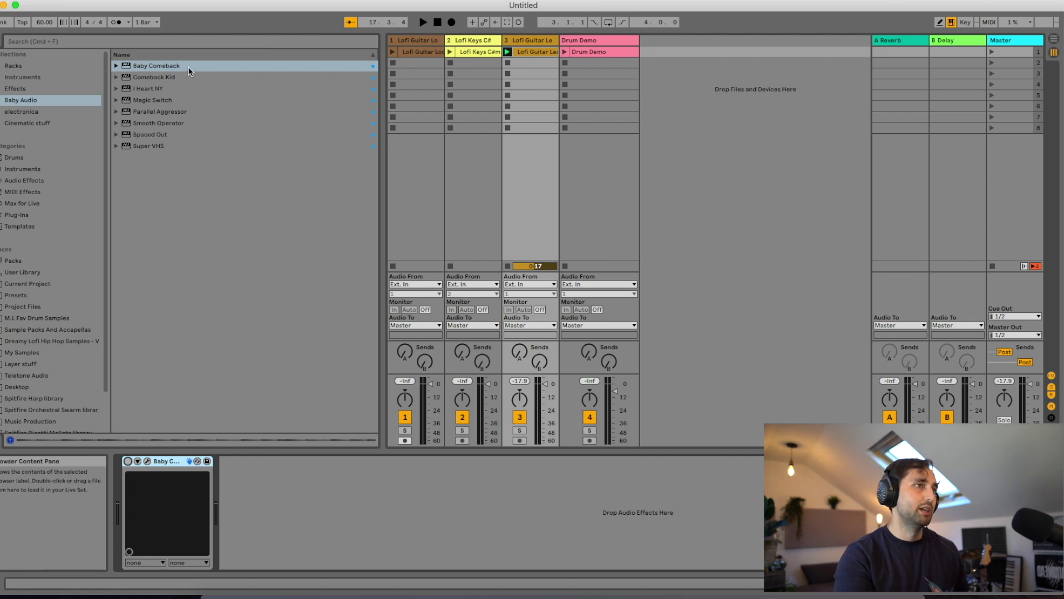
{"action": "left_click_drag", "start_coordinate": [172, 78], "coordinate": [220, 507]}
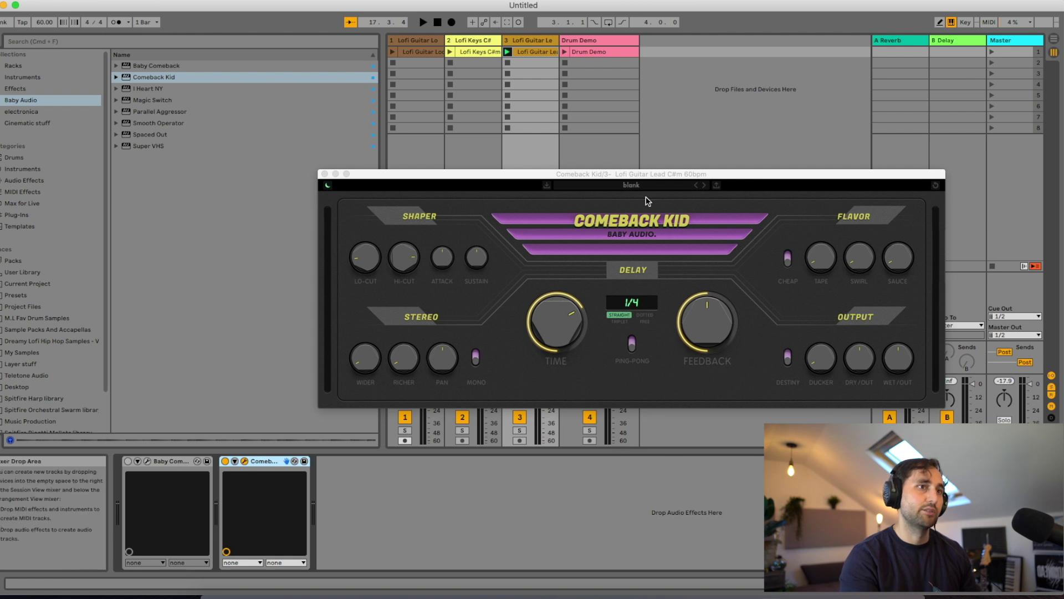
Turn Comeback Kid's delay time to Off and raise the Wider amount while auditioning the Lofi Guitar Lead clip
{"action": "left_click", "coordinate": [634, 223]}
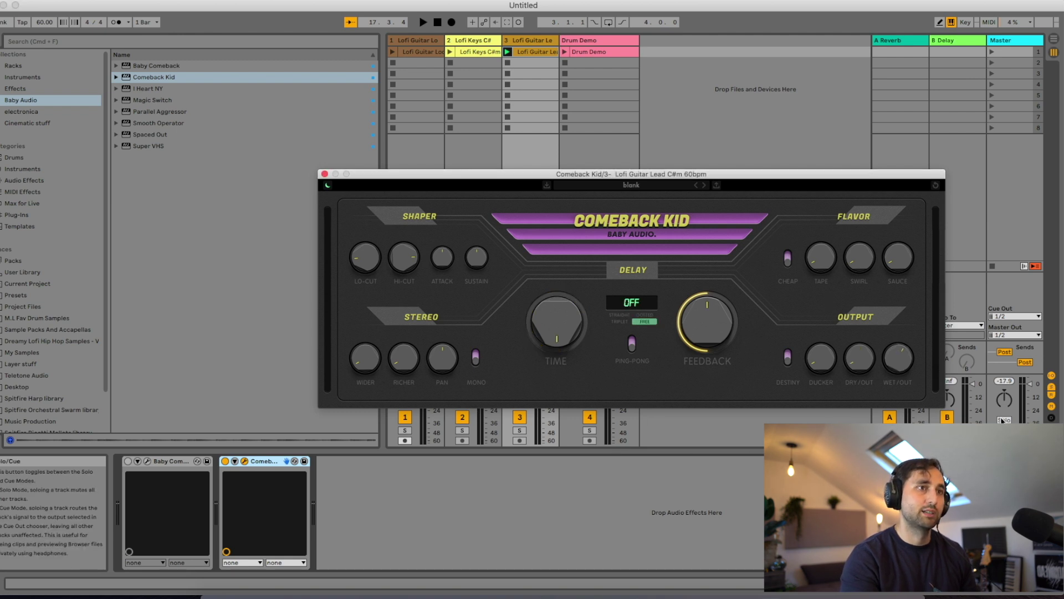
{"action": "key", "text": "space"}
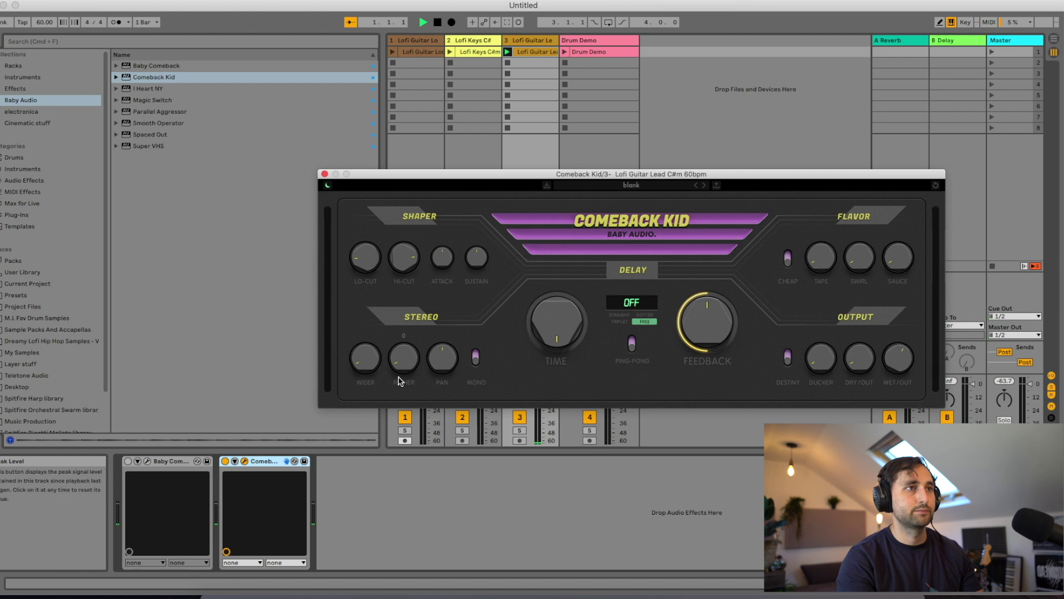
{"action": "mouse_move", "coordinate": [372, 369]}
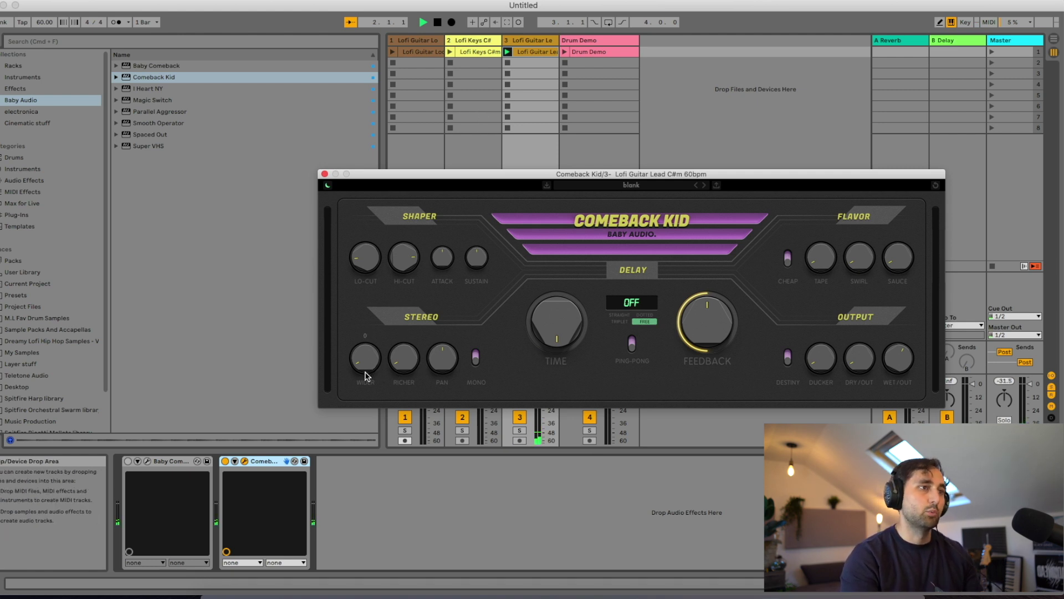
{"action": "key", "text": "space"}
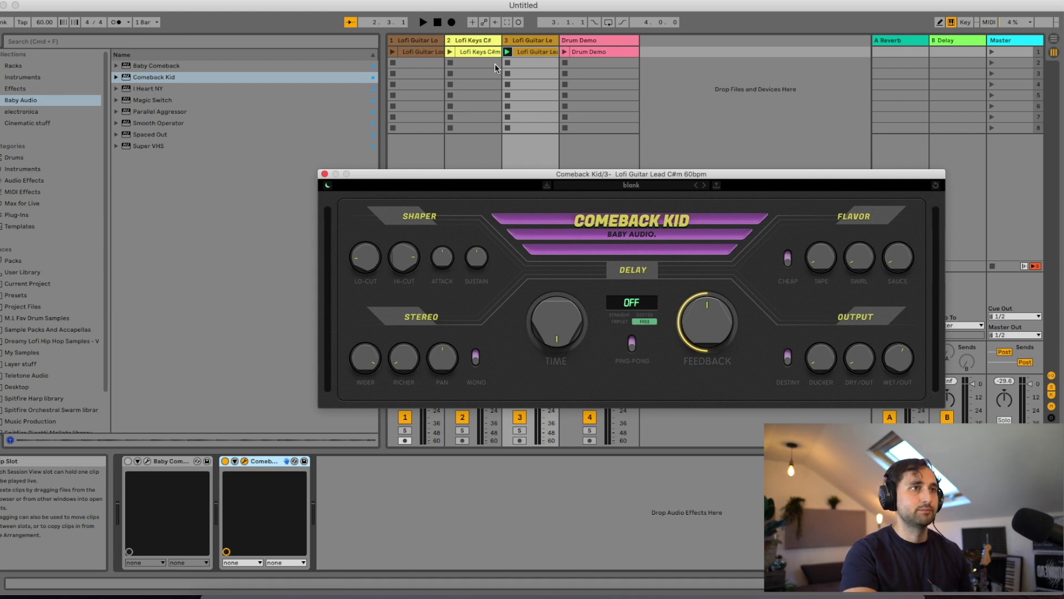
{"action": "left_click", "coordinate": [507, 53]}
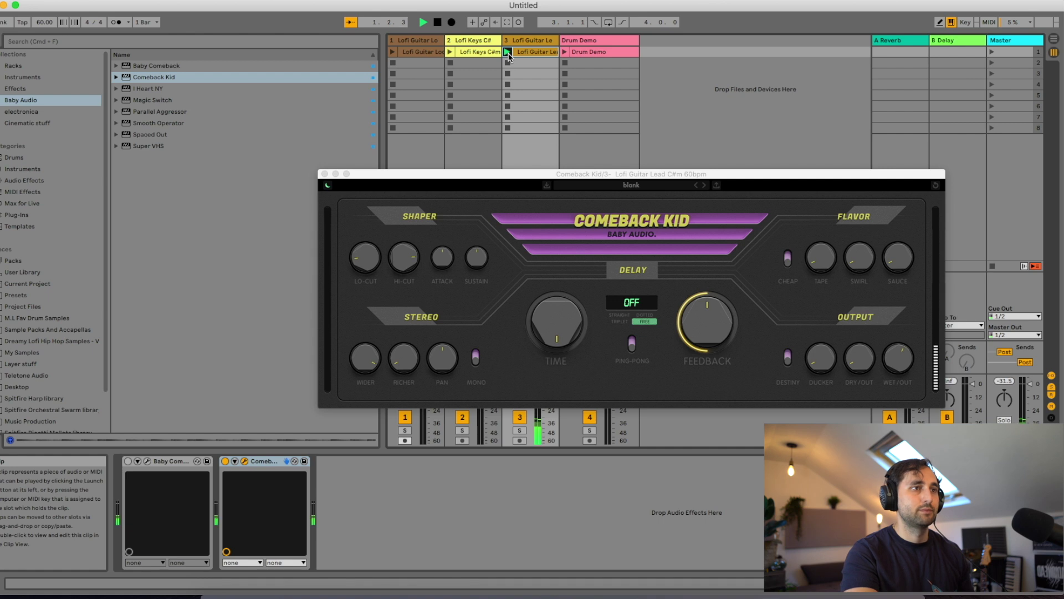
{"action": "left_click", "coordinate": [370, 363]}
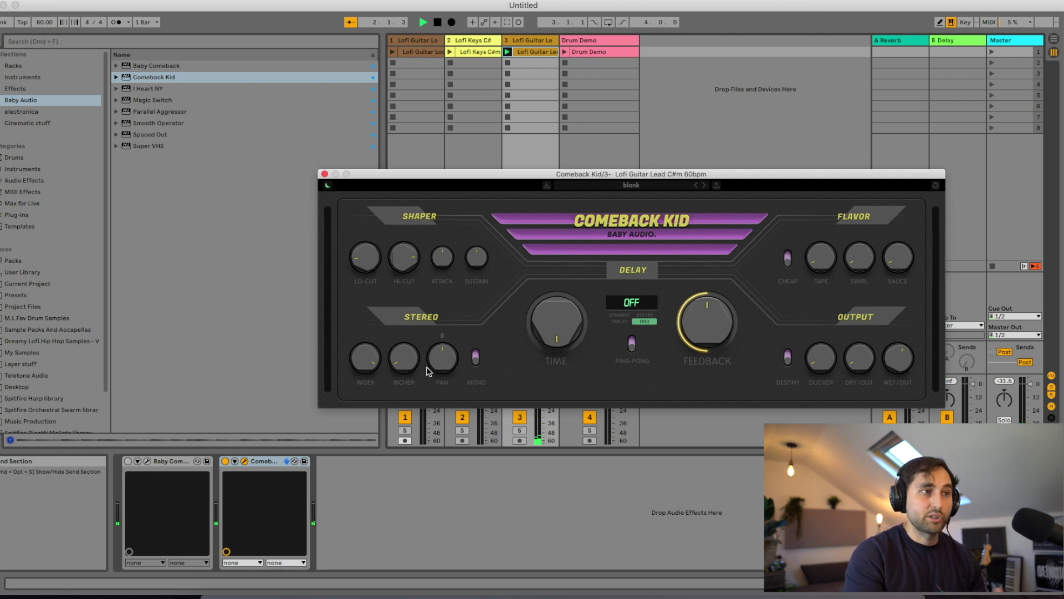
Try Richer at 54 before returning it to minimum, and try the Cheap flavor, leaving it off
{"action": "left_click_drag", "start_coordinate": [404, 360], "coordinate": [420, 284]}
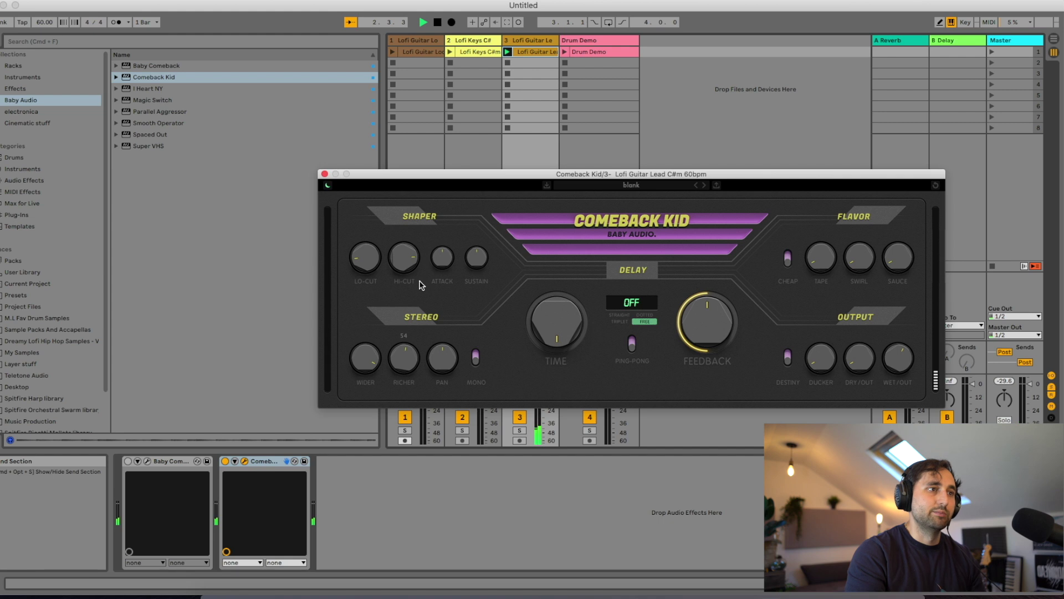
{"action": "left_click_drag", "start_coordinate": [420, 284], "coordinate": [417, 367]}
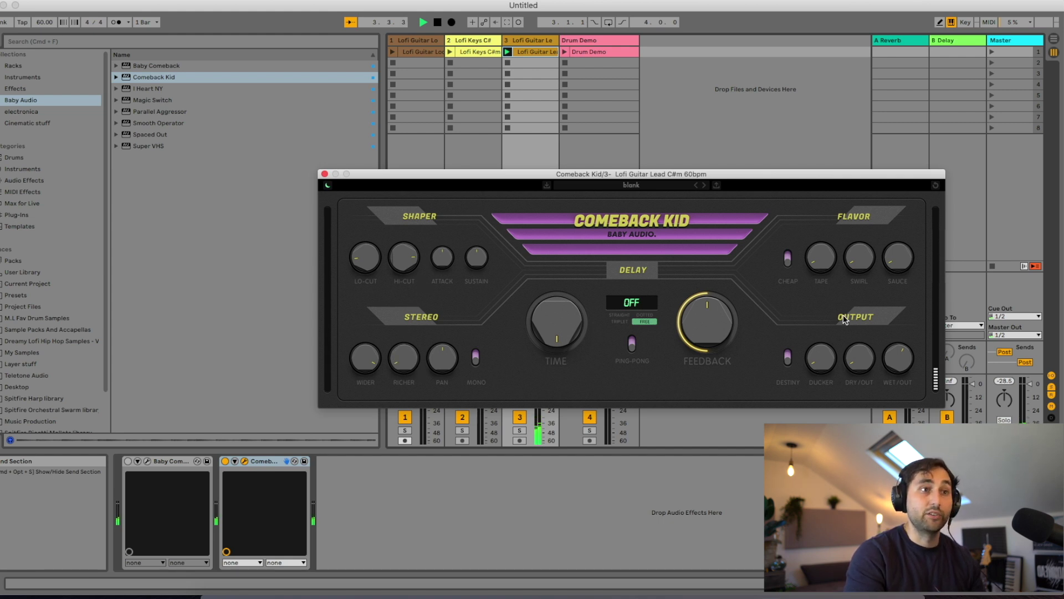
{"action": "left_click", "coordinate": [788, 258]}
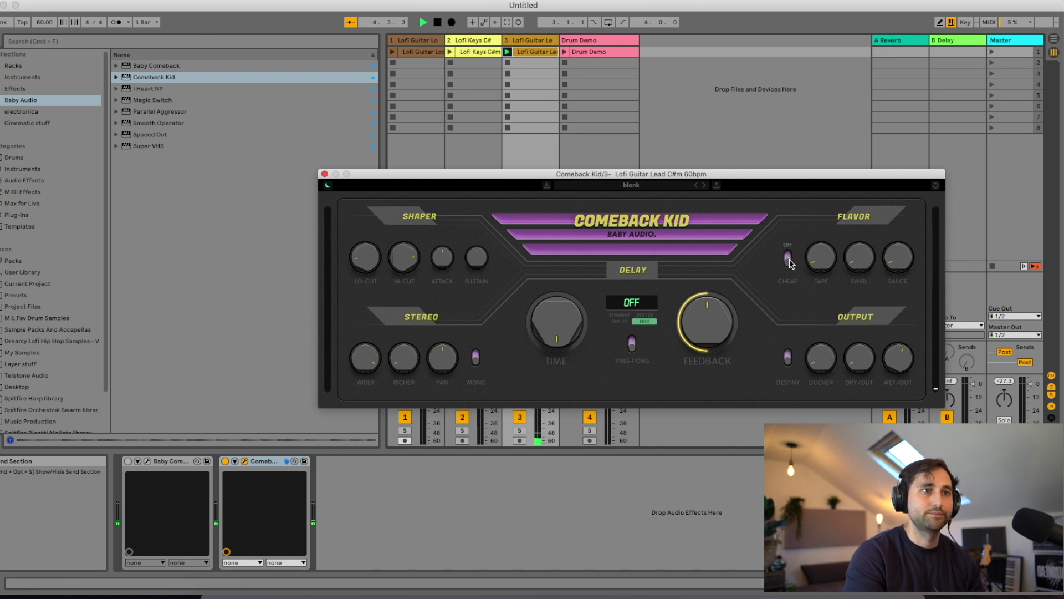
Set Comeback Kid's Swirl to 23 and add a moderate amount of Sauce to the guitar
{"action": "left_click_drag", "start_coordinate": [819, 254], "coordinate": [871, 204]}
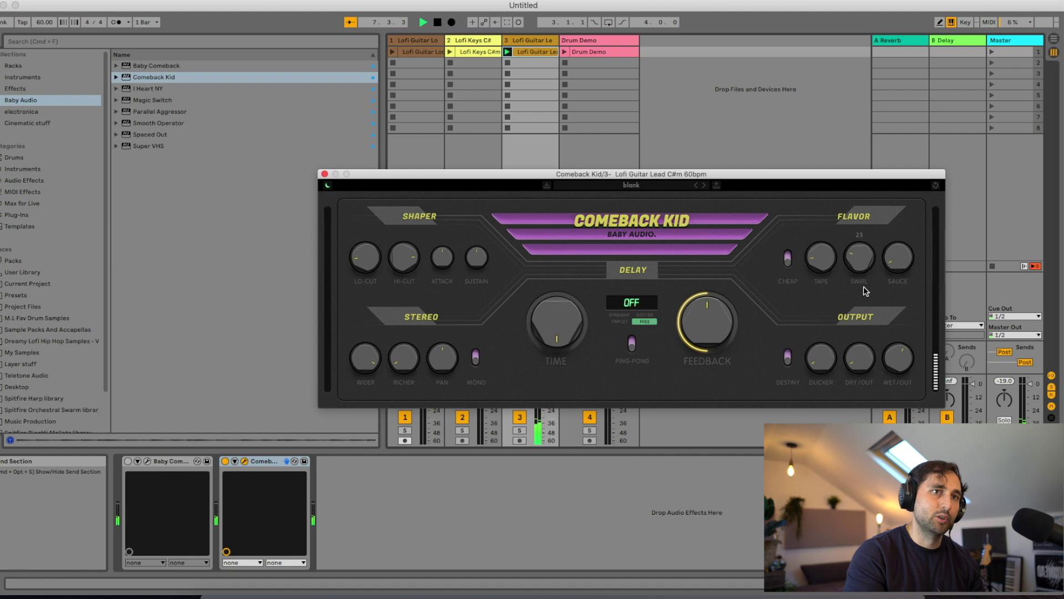
{"action": "left_click_drag", "start_coordinate": [905, 259], "coordinate": [890, 166]}
{"action": "left_click_drag", "start_coordinate": [892, 256], "coordinate": [891, 306]}
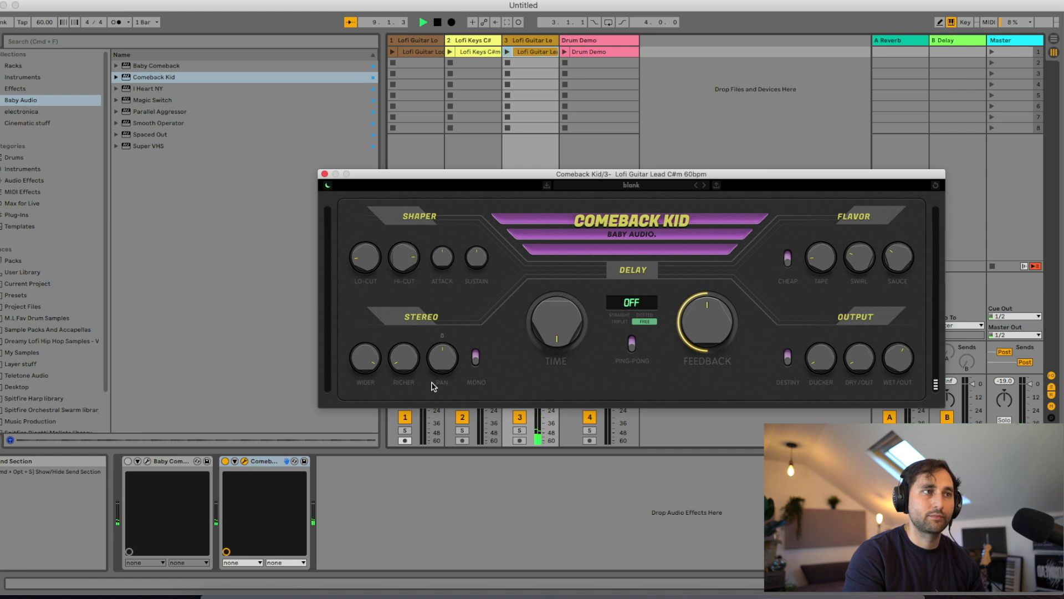